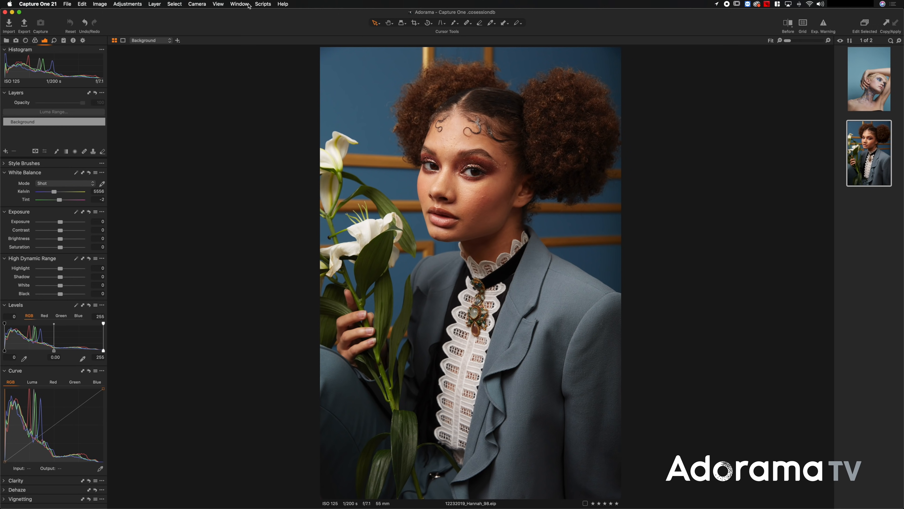
Step: Switch the window layout to the Migration workspace
click(245, 4)
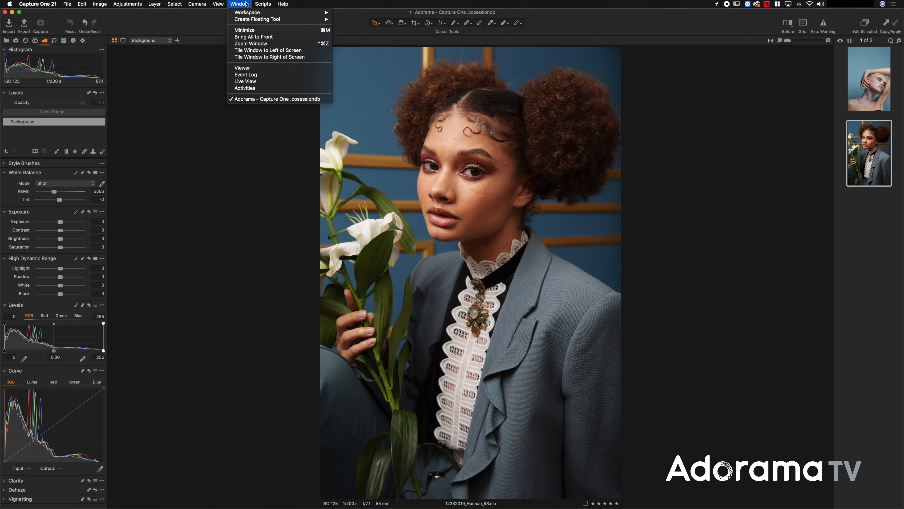
mouse_move(248, 13)
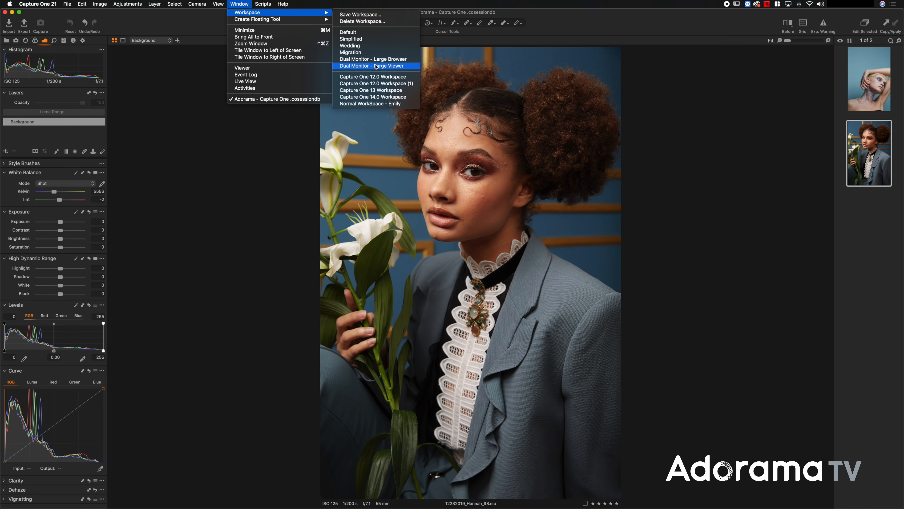
click(362, 53)
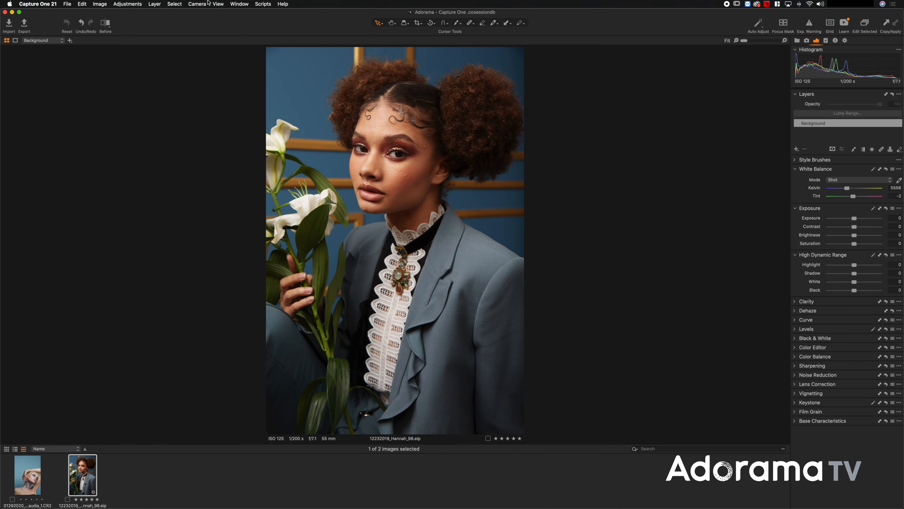
Step: Return the window layout to the saved custom Normal WorkSpace
click(235, 4)
mouse_move(238, 15)
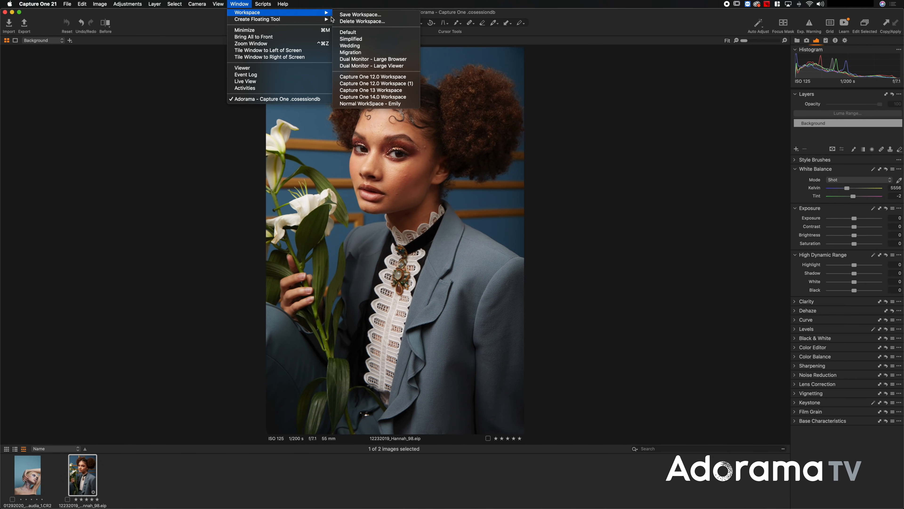
click(385, 104)
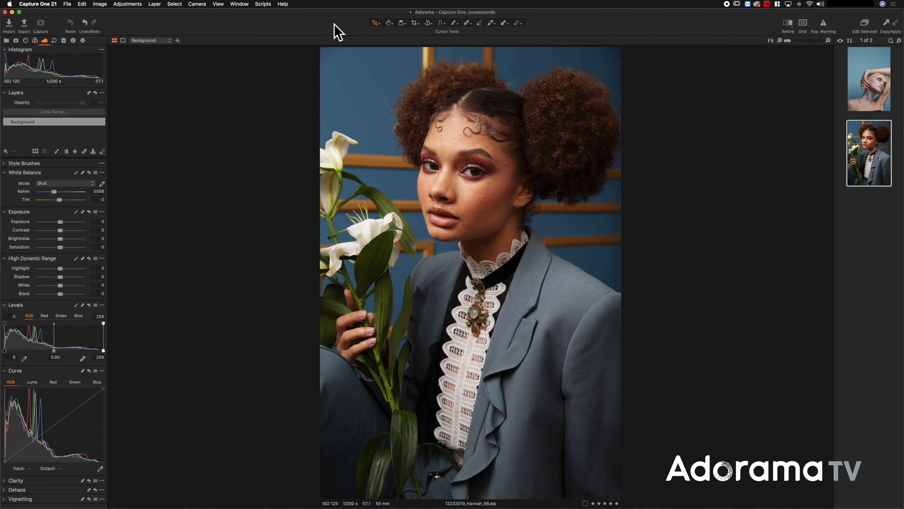
Step: Customize the toolbar by removing the Exposure Warning item, keeping icons with text
right_click(326, 23)
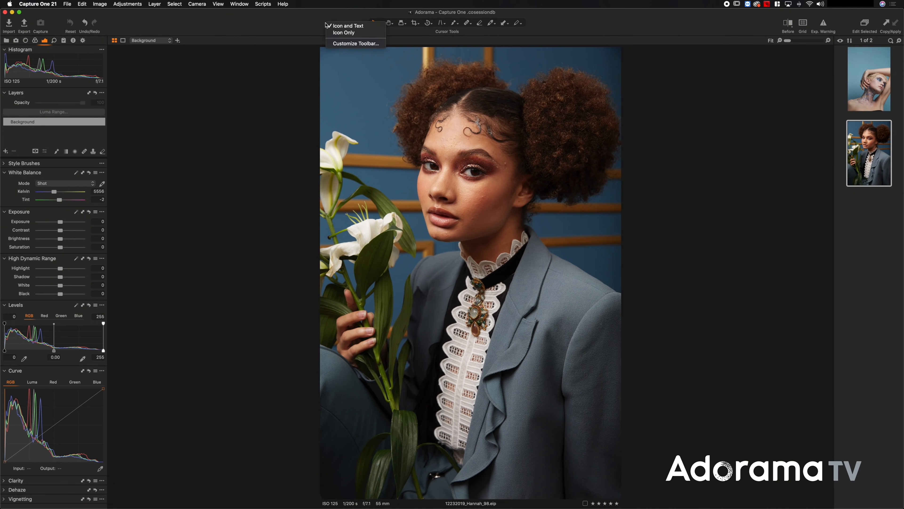
click(349, 44)
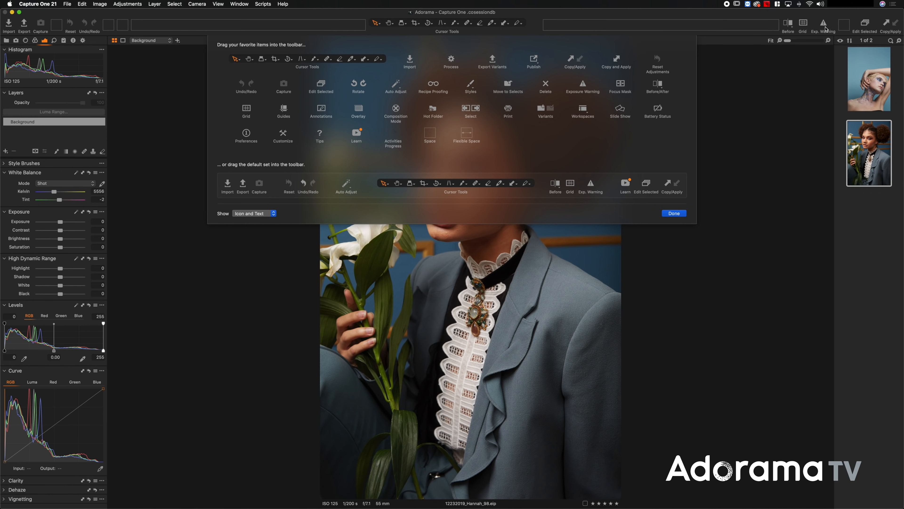
drag(831, 25, 517, 145)
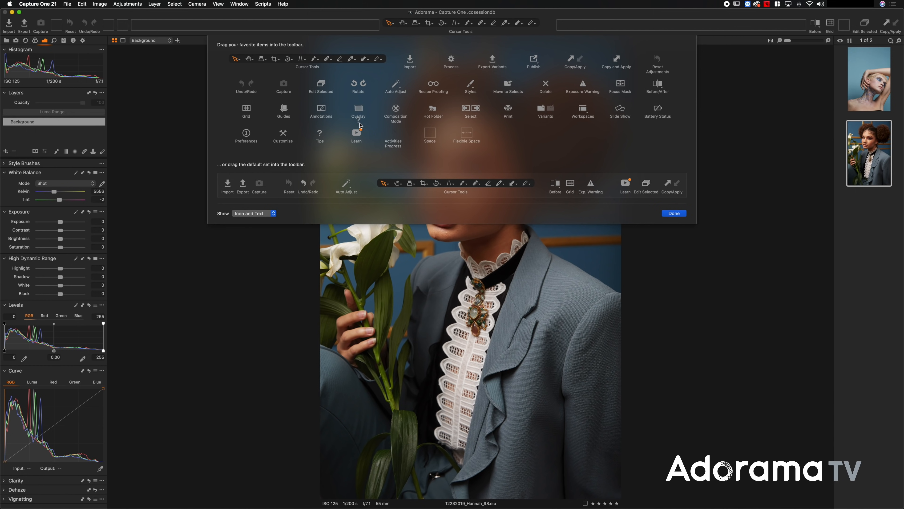
drag(796, 47, 520, 160)
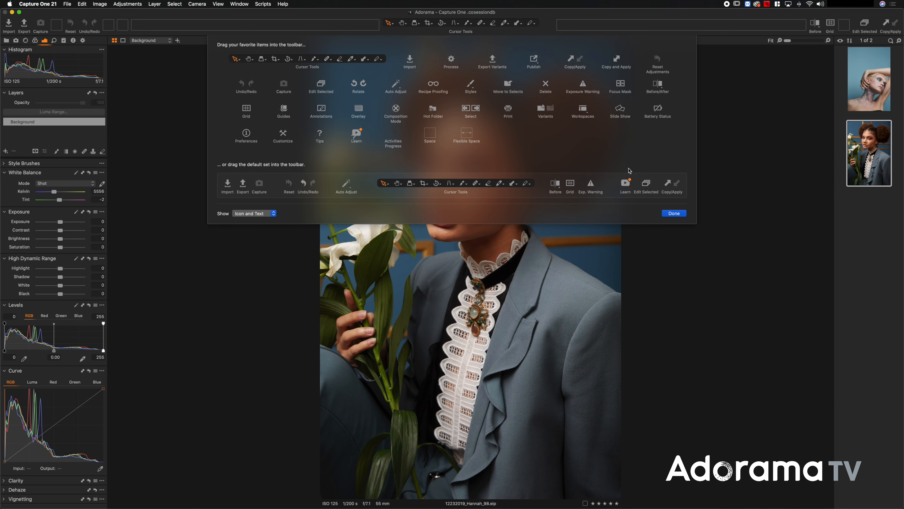
click(674, 213)
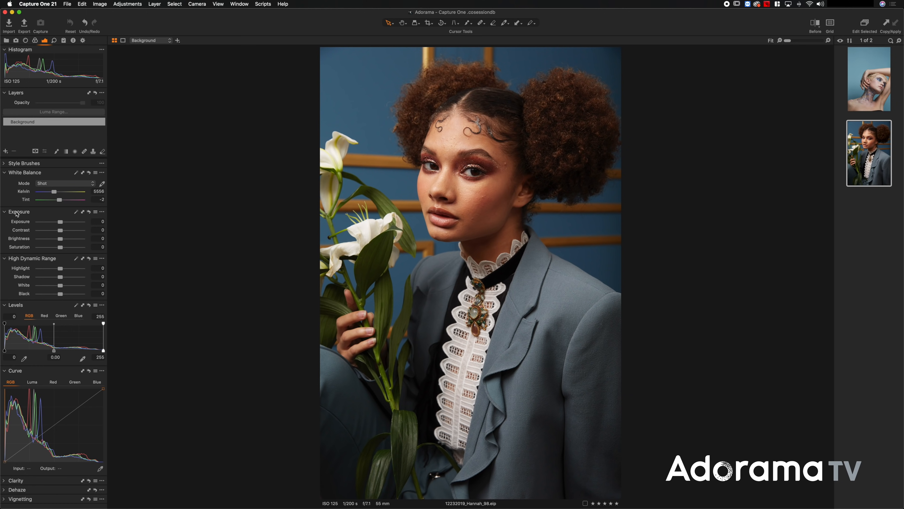
Step: Move the Exposure tool above White Balance, and return White Balance to its place above Exposure
mouse_move(18, 214)
drag(20, 213, 19, 178)
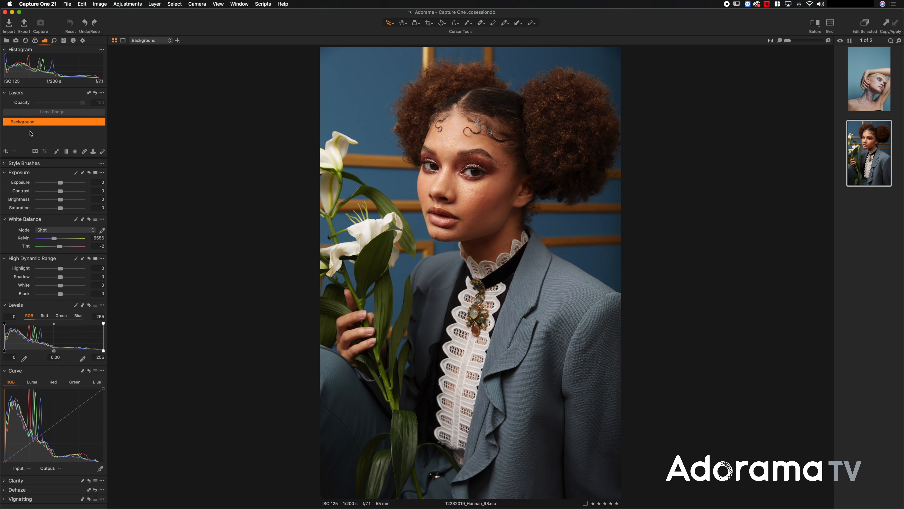
click(6, 152)
mouse_move(33, 163)
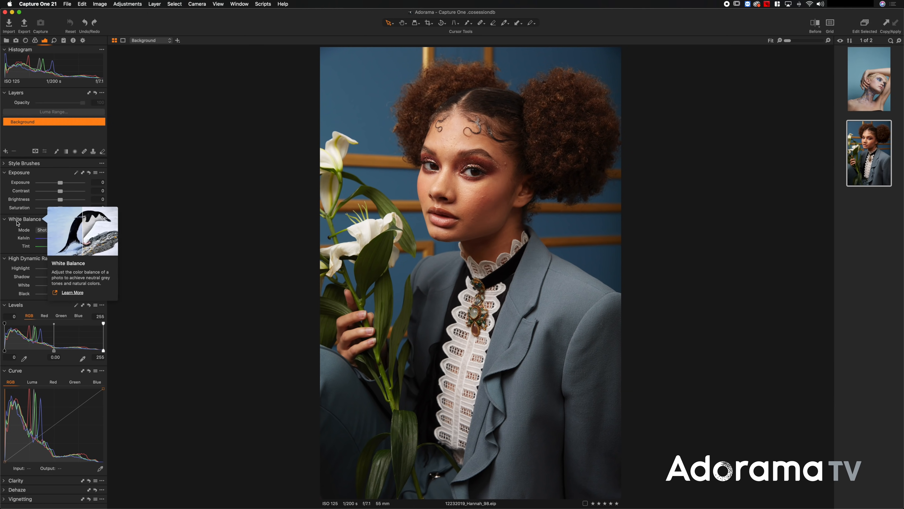
drag(17, 221, 23, 179)
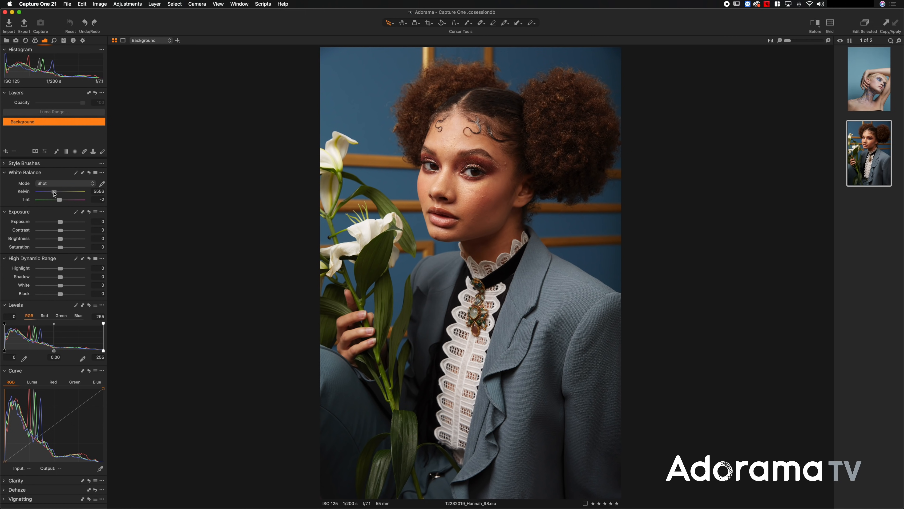
Step: Set the Background layer's White Balance Kelvin to 5494 and compare it with the original white balance
drag(53, 193, 53, 193)
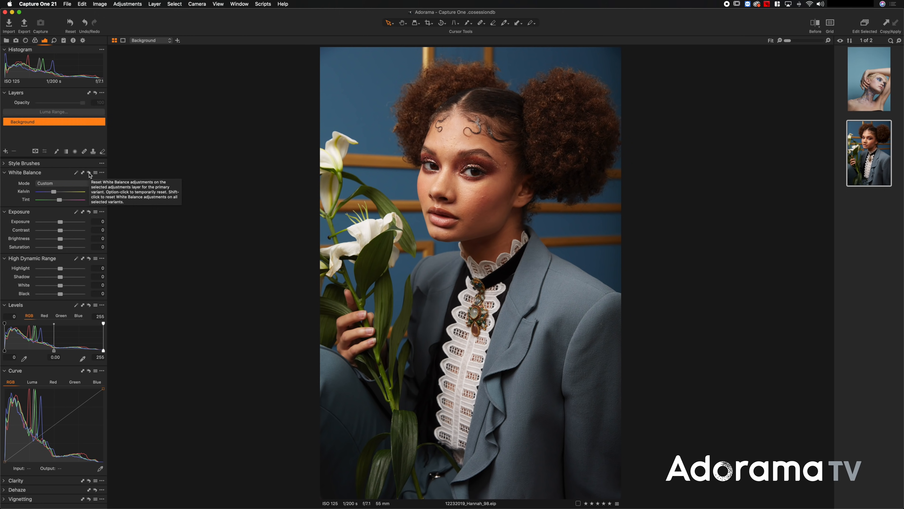
click(89, 173)
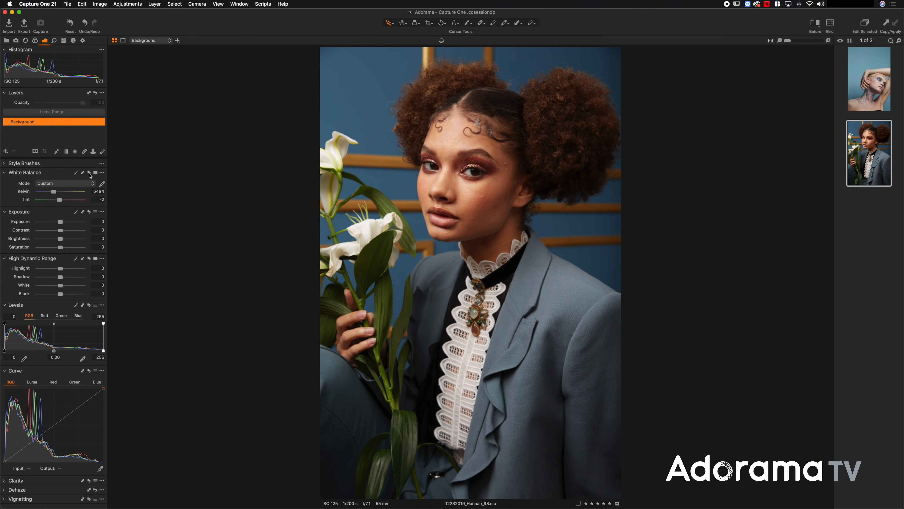
click(89, 173)
click(89, 173)
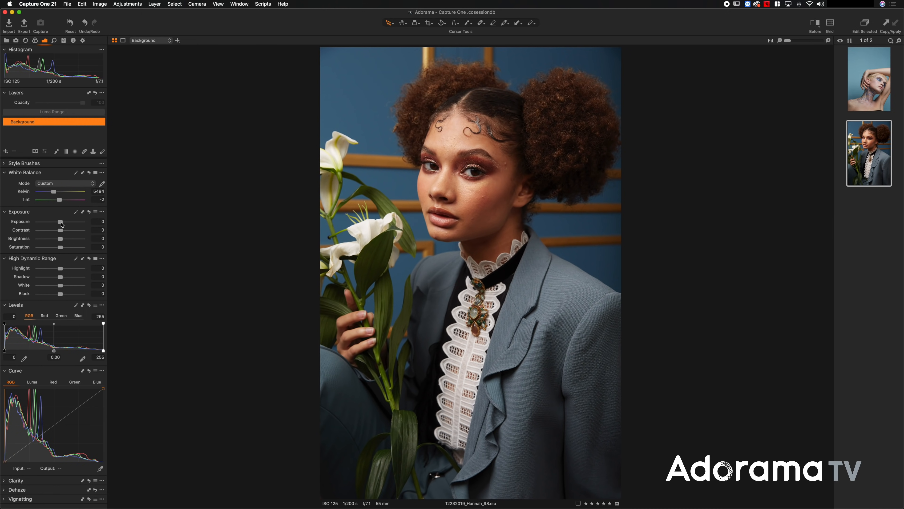
Step: Raise the Exposure value to 2.42 and reset the Exposure adjustments
drag(62, 223, 75, 223)
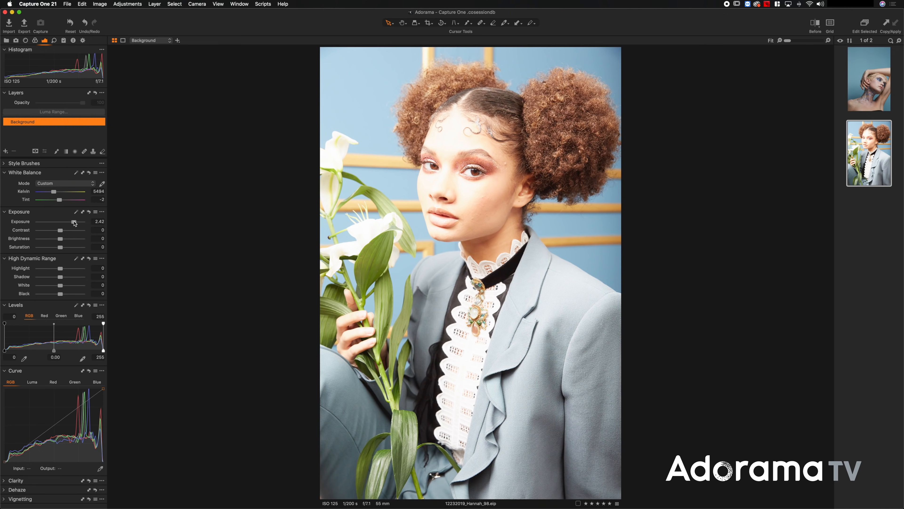
drag(89, 213, 89, 214)
click(89, 214)
click(89, 213)
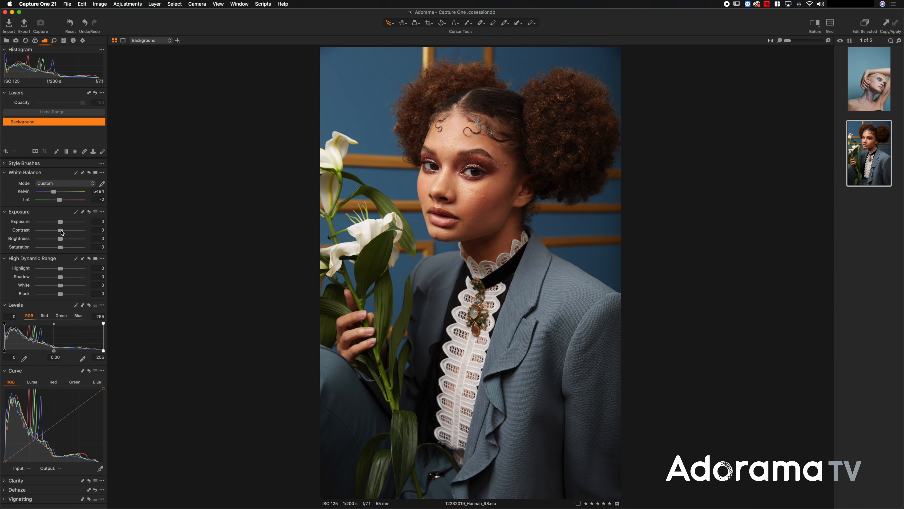
Step: Set Contrast to 7 and preview the portrait with the Exposure adjustments temporarily reset
drag(61, 231, 65, 231)
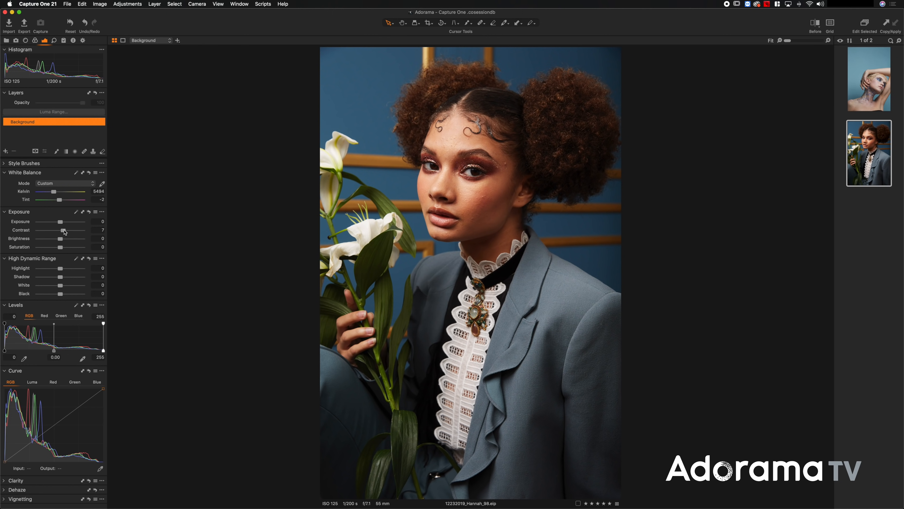
click(89, 213)
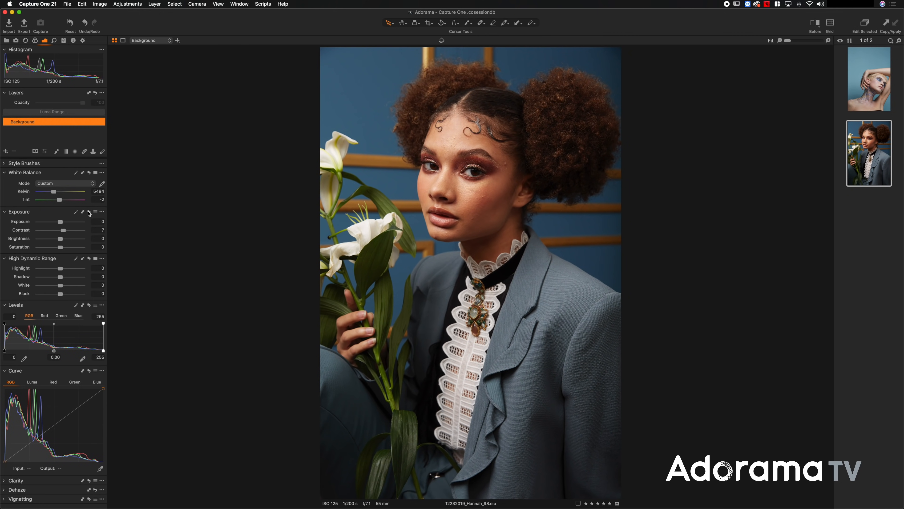
click(89, 212)
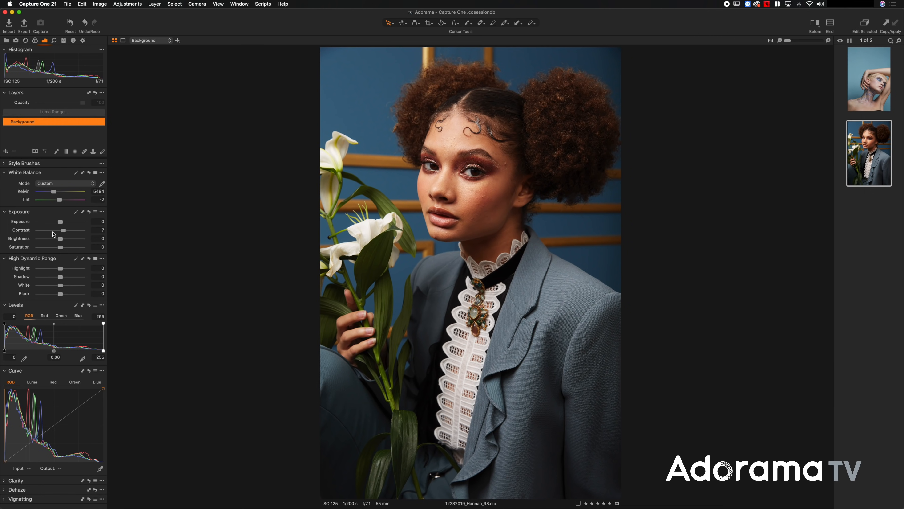
Step: Set Brightness to -2 and Saturation to -2, trying a strong saturation of 94 before settling
drag(60, 241, 60, 240)
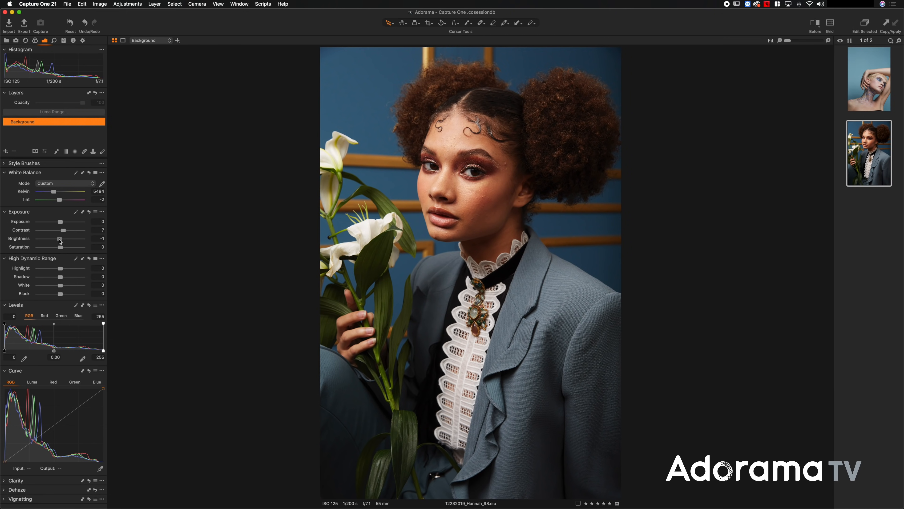
mouse_move(59, 239)
mouse_down()
mouse_move(46, 239)
mouse_move(60, 241)
mouse_up()
drag(60, 247, 81, 249)
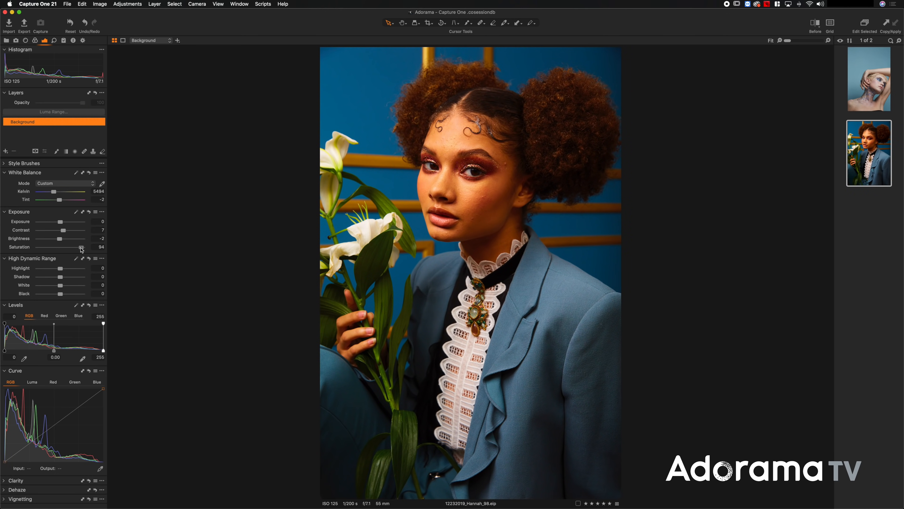
drag(81, 250, 60, 251)
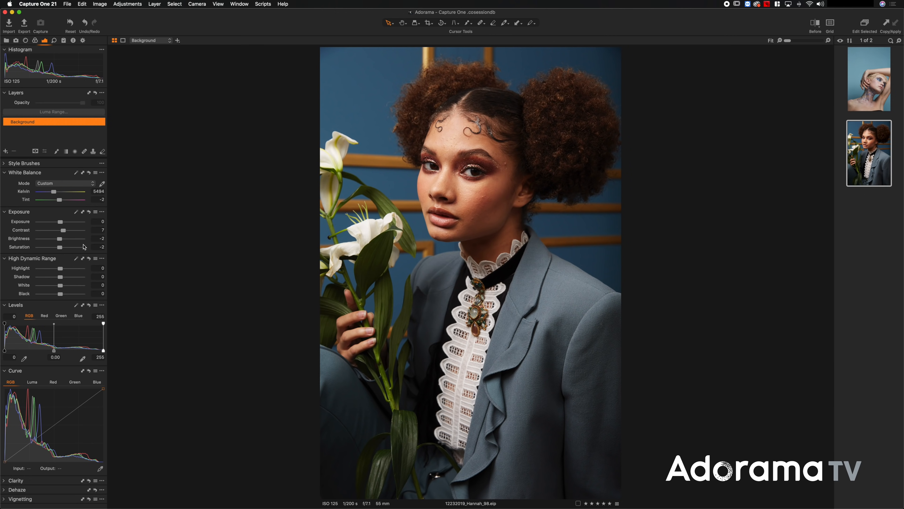
click(90, 213)
Step: Set the High Dynamic Range Highlight to -19, after trying -100, and Shadow to -10
drag(60, 267, 2, 267)
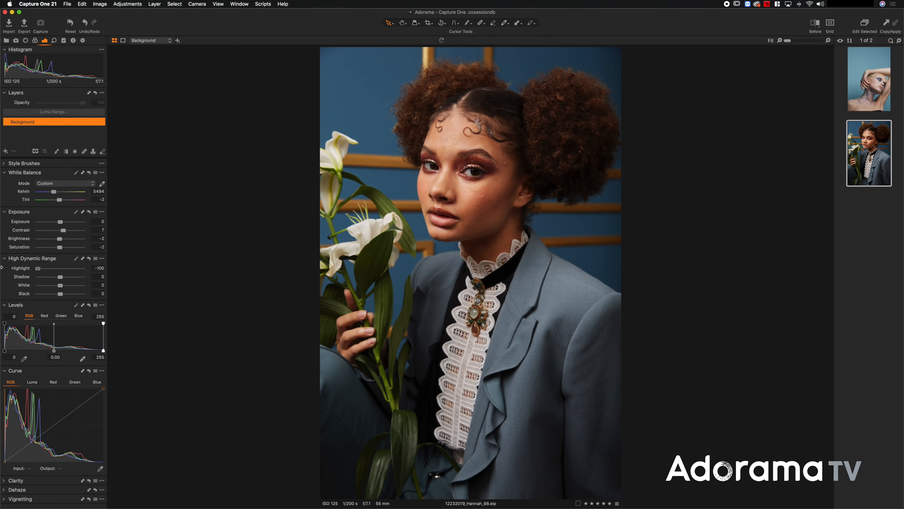
click(40, 267)
mouse_move(40, 267)
mouse_down()
mouse_move(31, 268)
mouse_move(56, 268)
mouse_up()
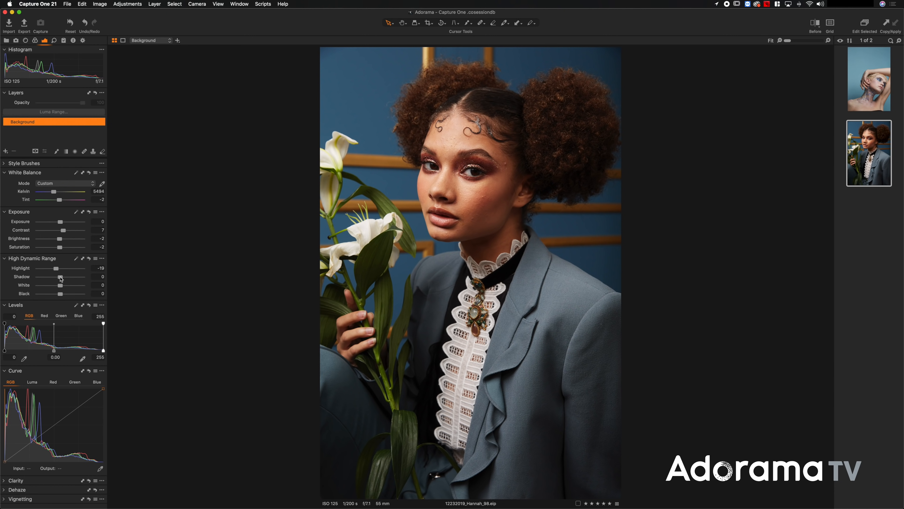
mouse_move(60, 278)
mouse_down()
mouse_move(10, 283)
mouse_move(143, 275)
mouse_move(58, 280)
mouse_up()
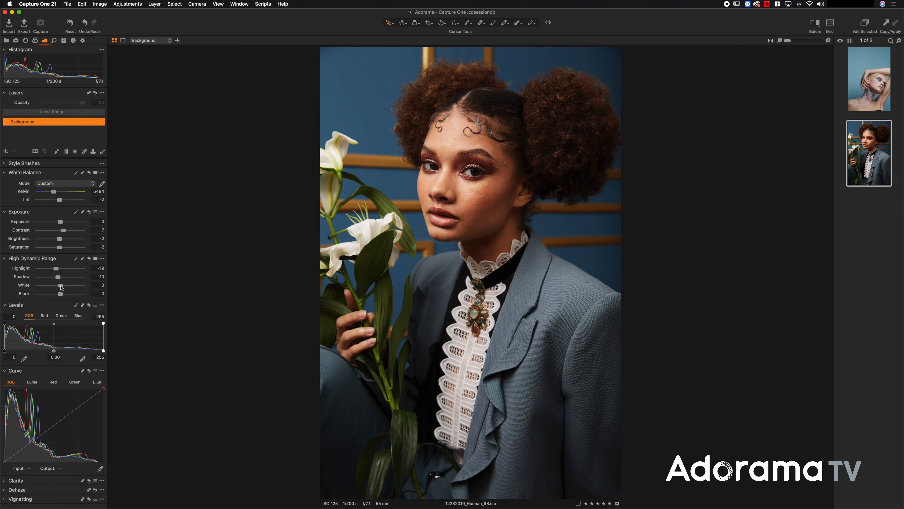
Step: Try the High Dynamic Range White value at its extremes, and set White to 2 and Black to 3
drag(60, 285, 25, 289)
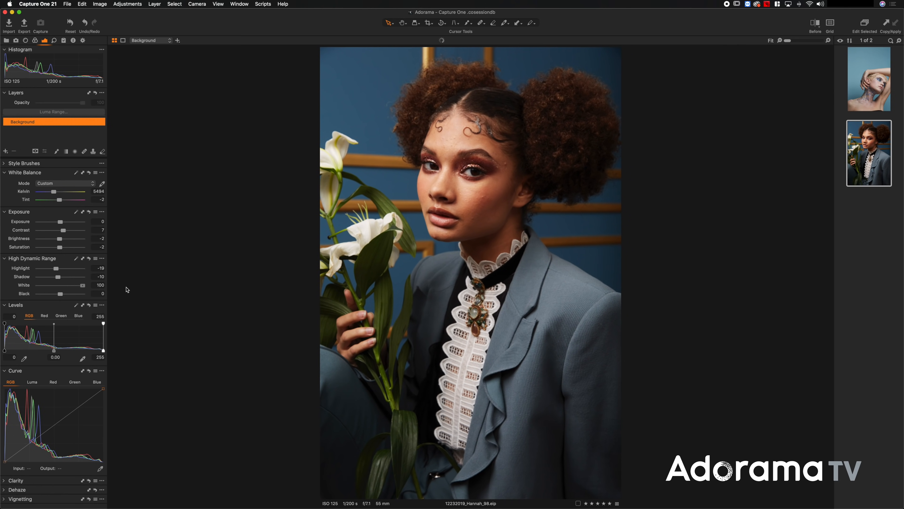
drag(1, 293, 232, 293)
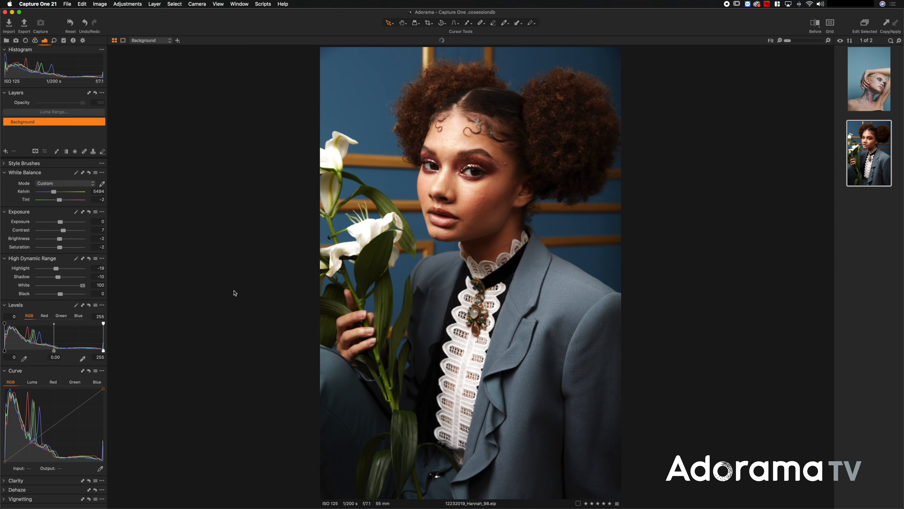
drag(83, 285, 60, 286)
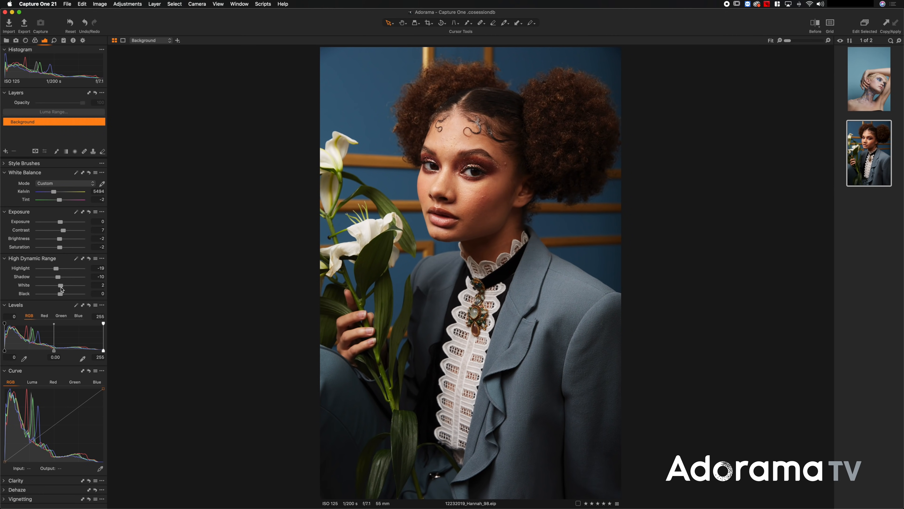
mouse_move(61, 293)
mouse_down()
mouse_move(118, 297)
mouse_move(1, 295)
mouse_move(182, 296)
mouse_move(2, 298)
mouse_move(62, 297)
mouse_up()
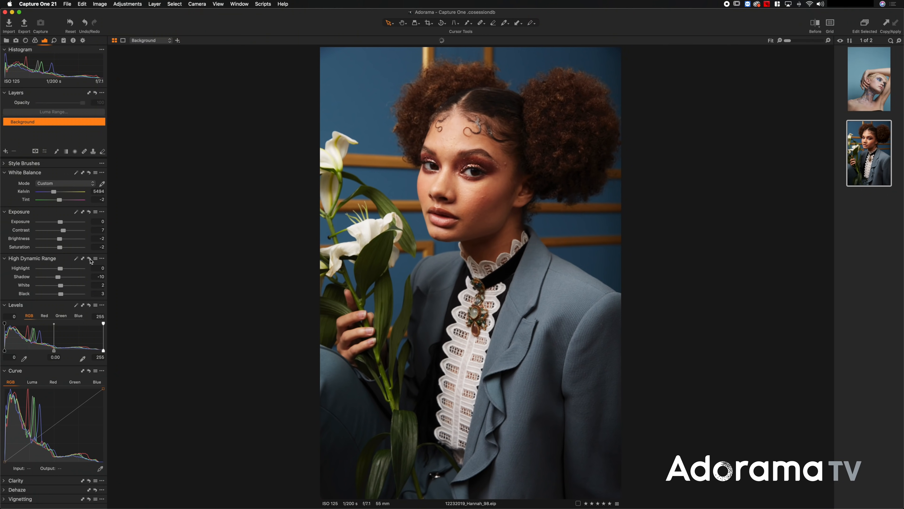
Step: Compare the portrait without the High Dynamic Range adjustments and set Highlight to -25
click(91, 261)
key(super+z)
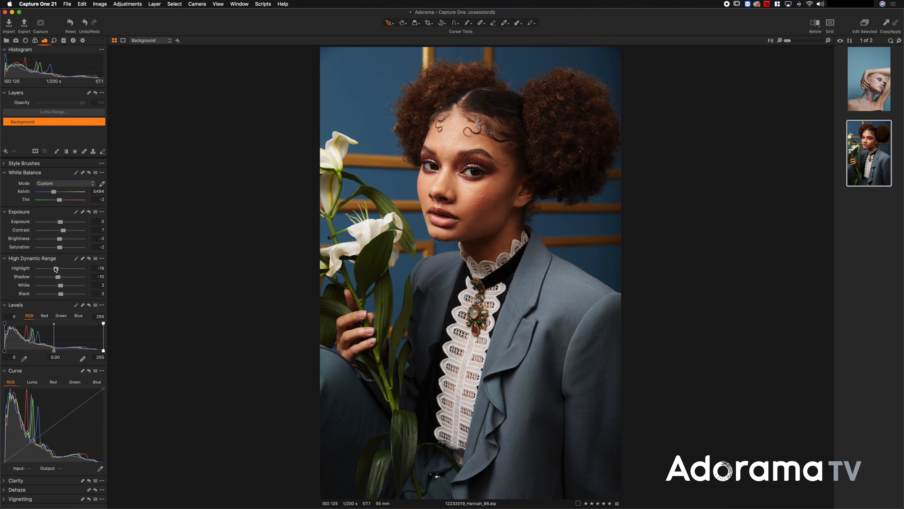
drag(56, 269, 55, 269)
Step: Lower the RGB Levels white output to 245 and set the midtone to -0.04
drag(103, 352, 98, 349)
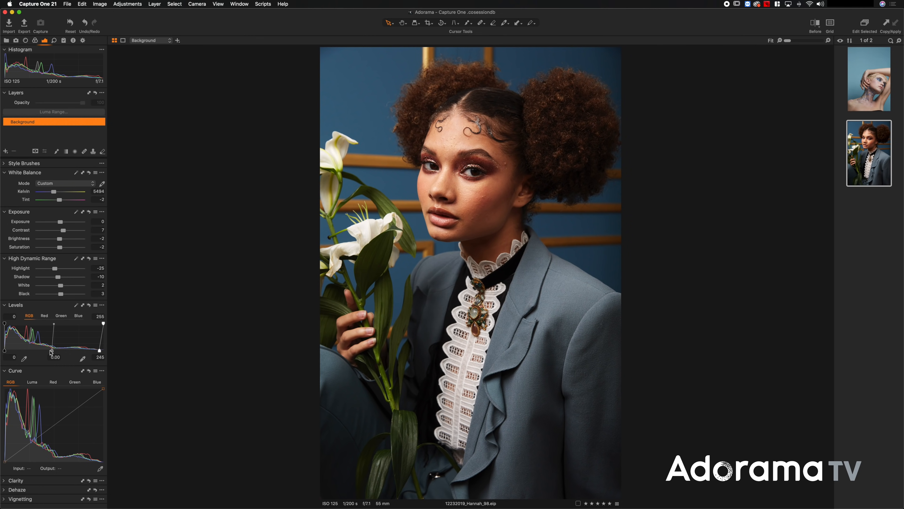
mouse_move(52, 353)
mouse_down()
mouse_move(43, 351)
mouse_move(58, 350)
mouse_up()
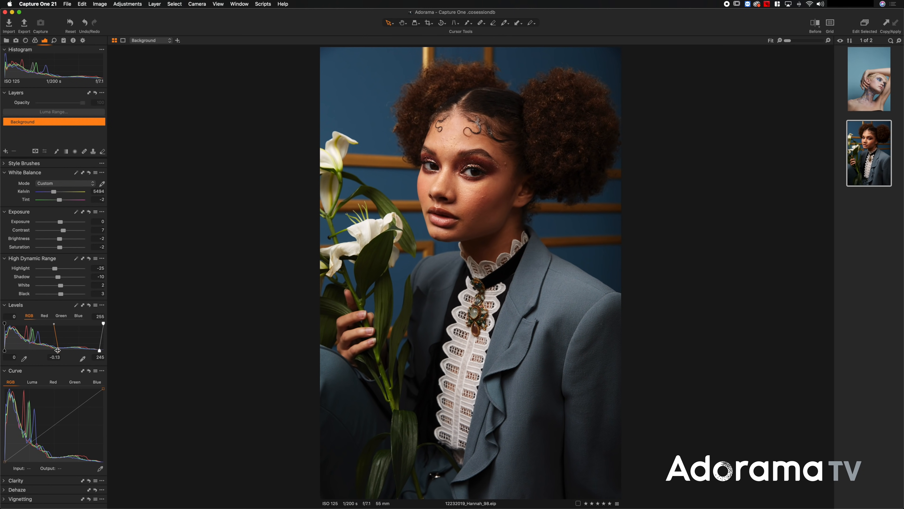
drag(58, 350, 53, 349)
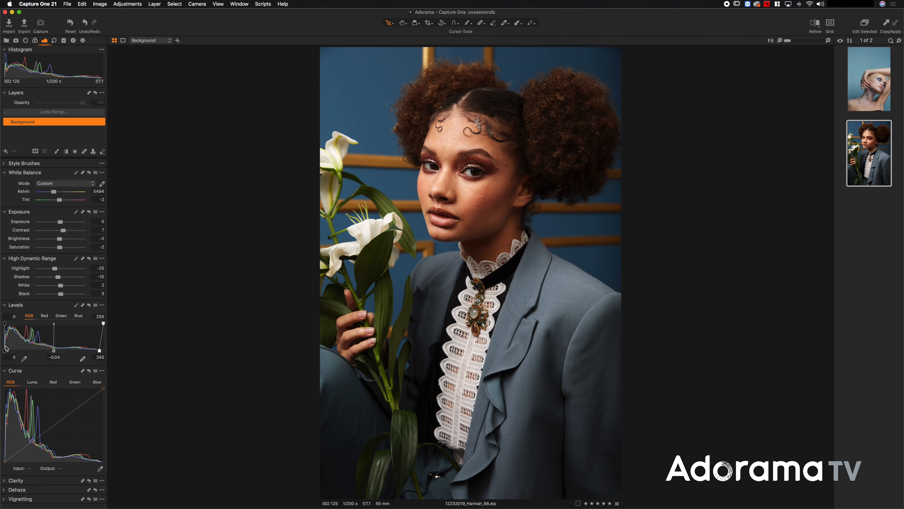
Step: Set the RGB Levels black point to 2 and compare the portrait without the Levels adjustment
drag(5, 351, 7, 349)
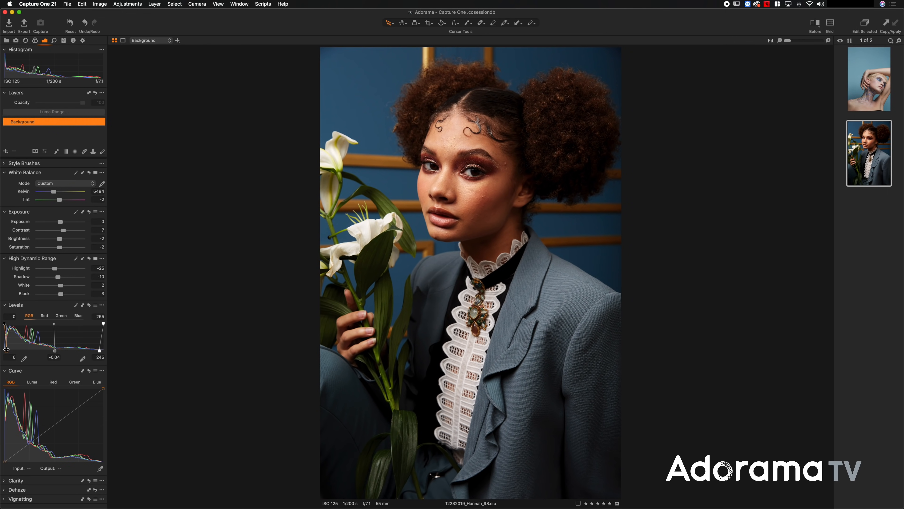
drag(6, 349, 6, 349)
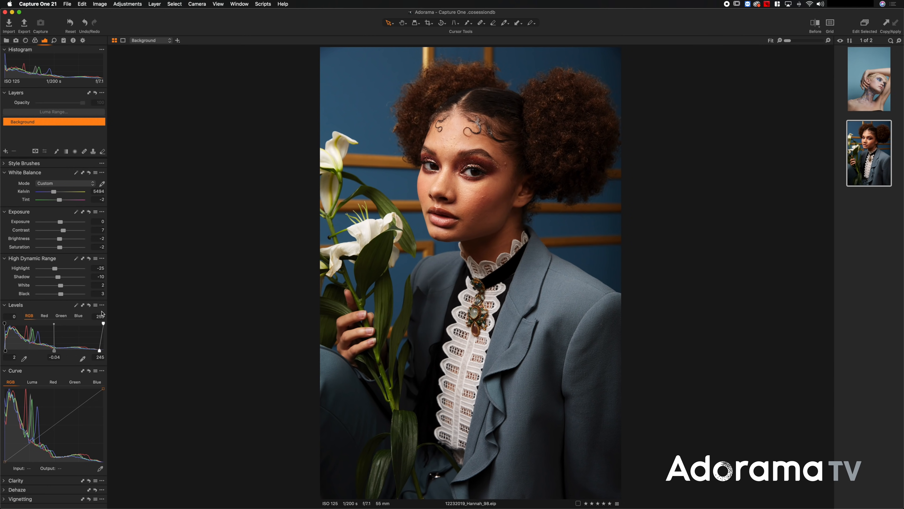
alt+click(89, 305)
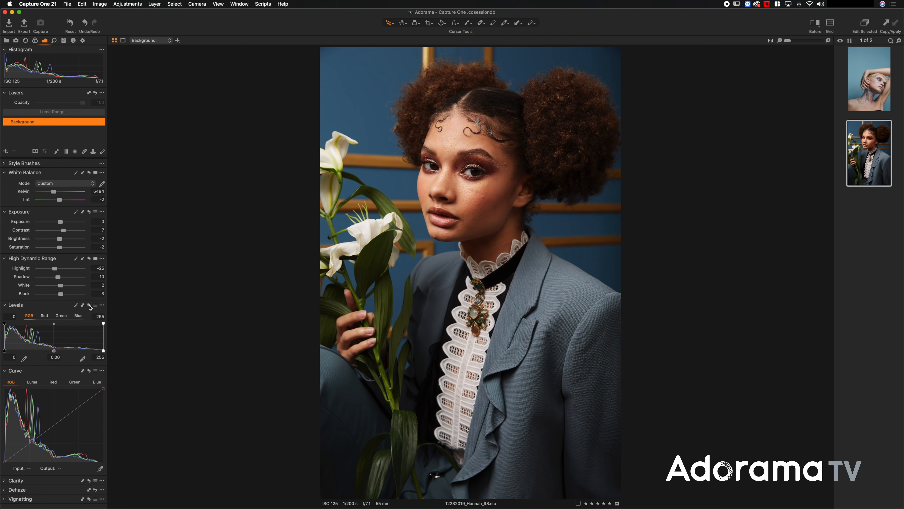
click(89, 305)
click(89, 306)
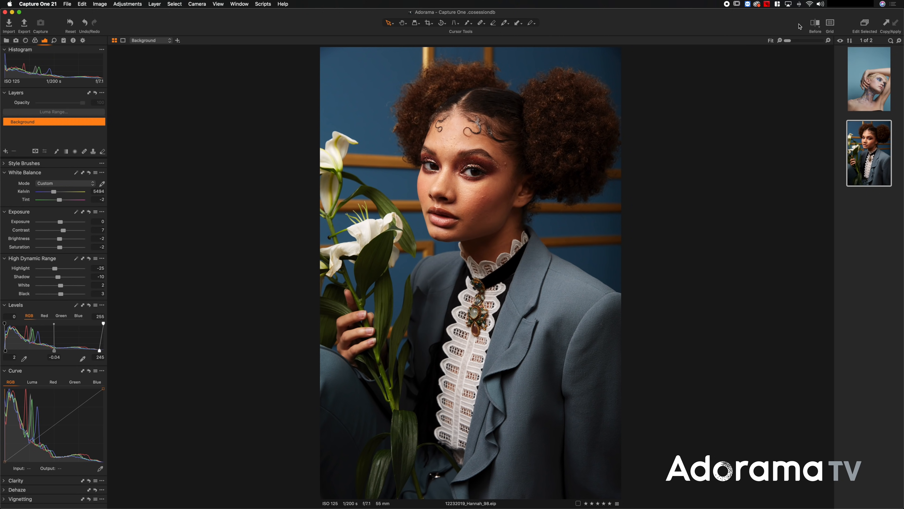
Step: Compare the original and edited portrait with the split Before/After view, sweeping the divider across the image
click(816, 24)
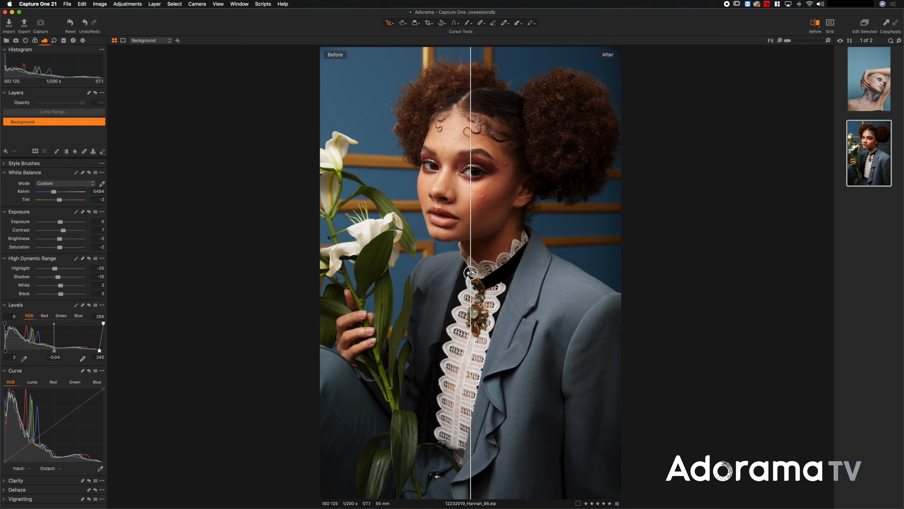
drag(471, 273, 671, 269)
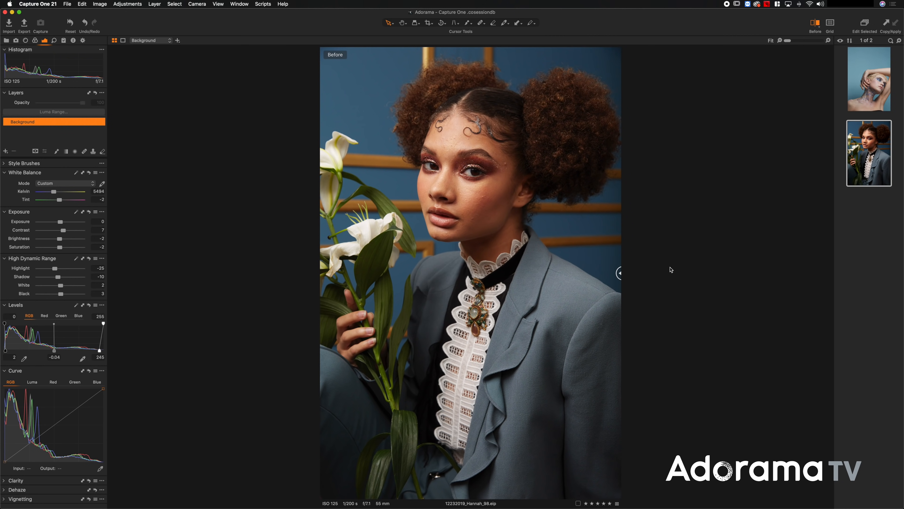
drag(618, 272, 461, 269)
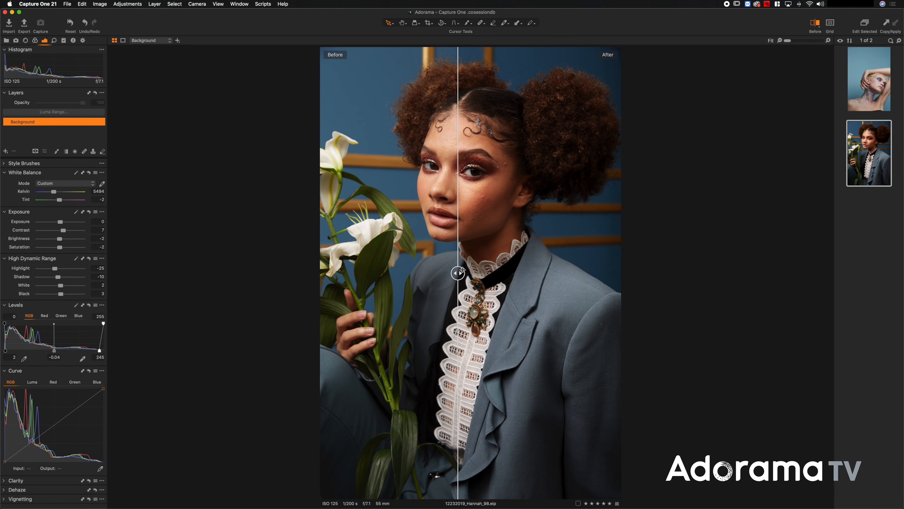
click(816, 24)
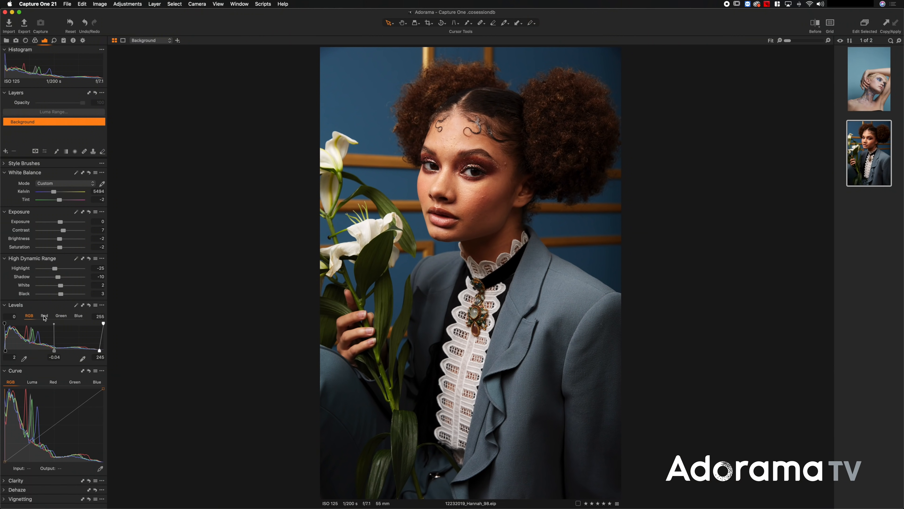
Step: Look through the Red, Green and Blue channels of the Levels and return to RGB
click(44, 316)
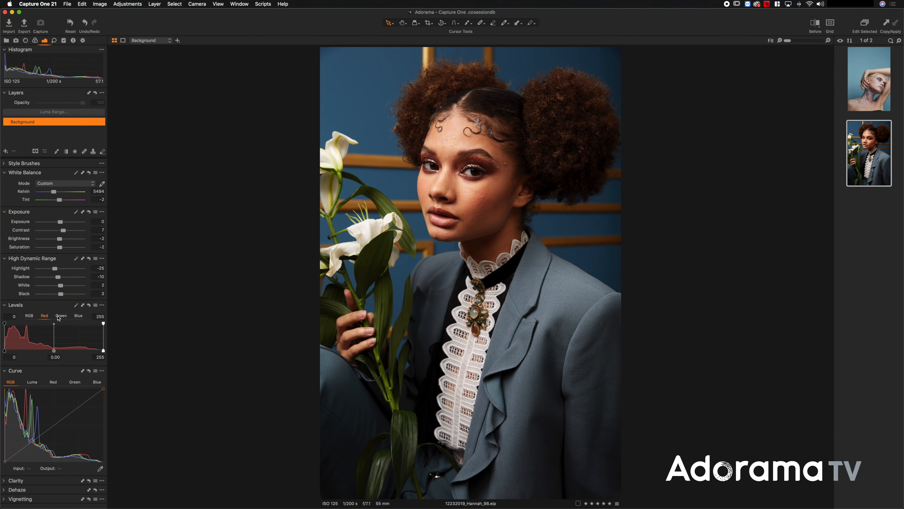
click(62, 316)
click(78, 316)
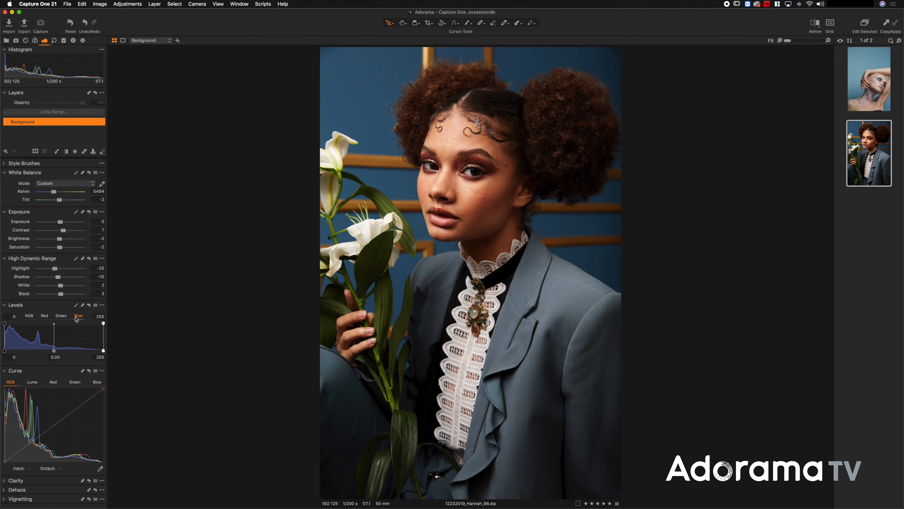
click(32, 318)
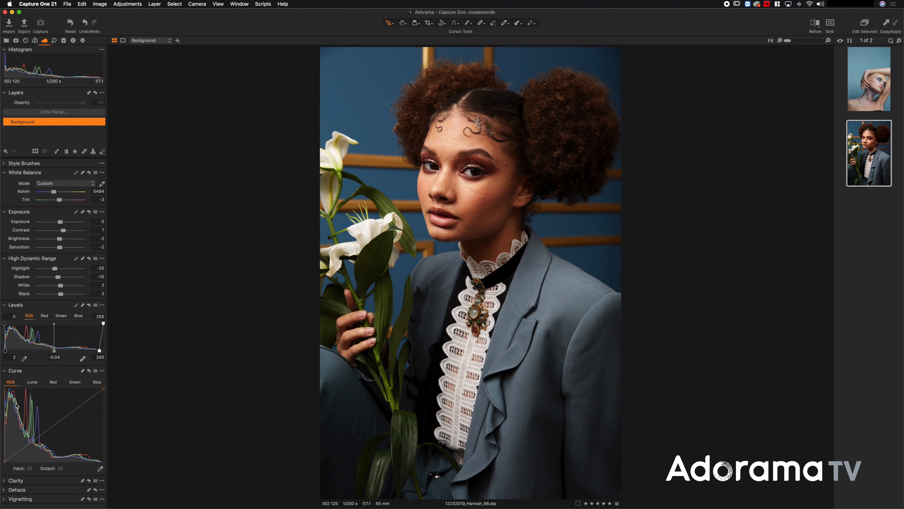
Step: Add a shadow point and a highlight point to the Luma curve, and lift the highlight point slightly
click(32, 383)
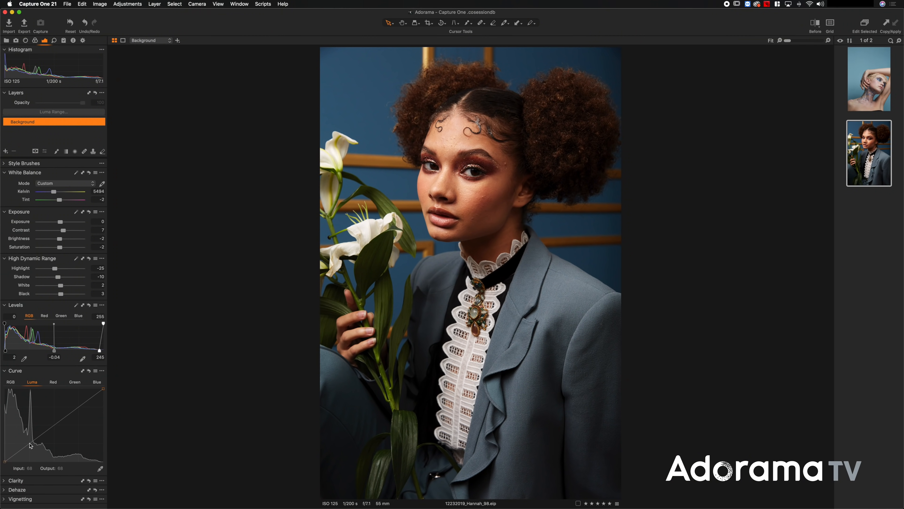
click(29, 444)
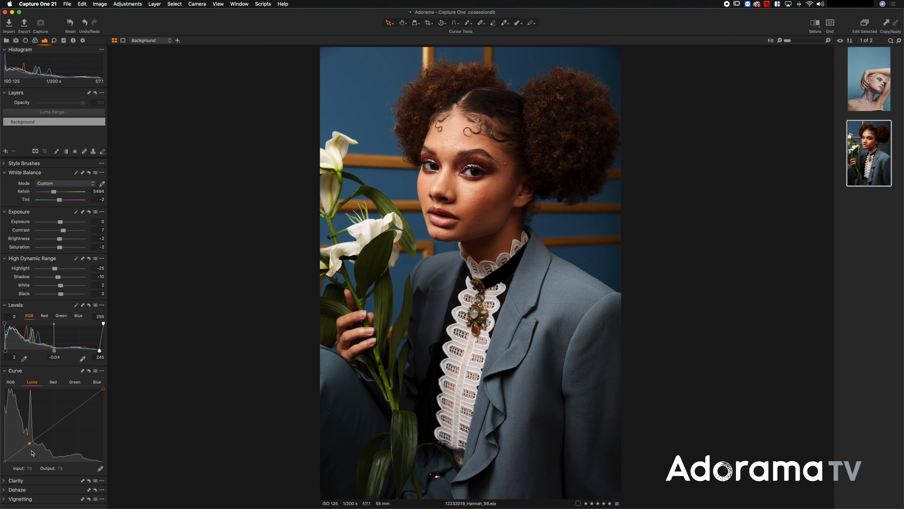
click(76, 409)
click(29, 443)
drag(76, 409, 75, 407)
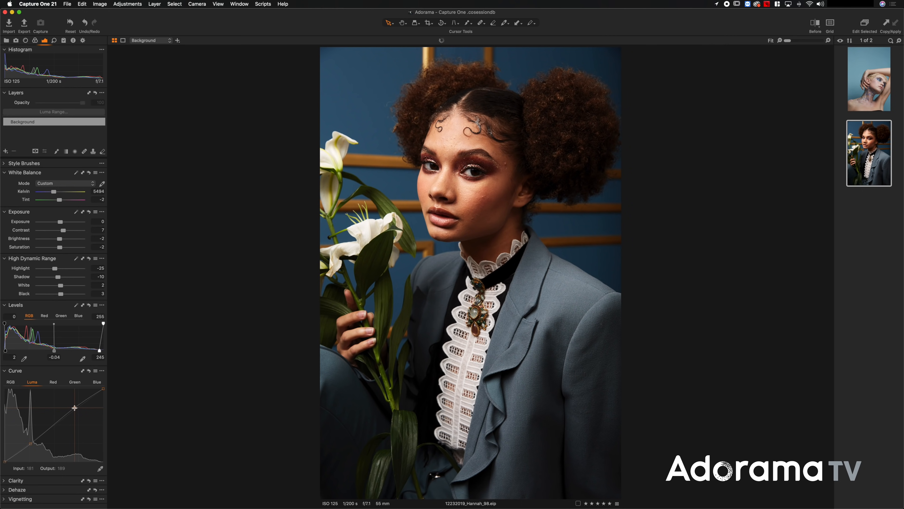
drag(74, 407, 75, 408)
Step: Compare the portrait without the Luma curve adjustment and return to the RGB curve
click(90, 373)
click(90, 373)
click(90, 372)
click(10, 384)
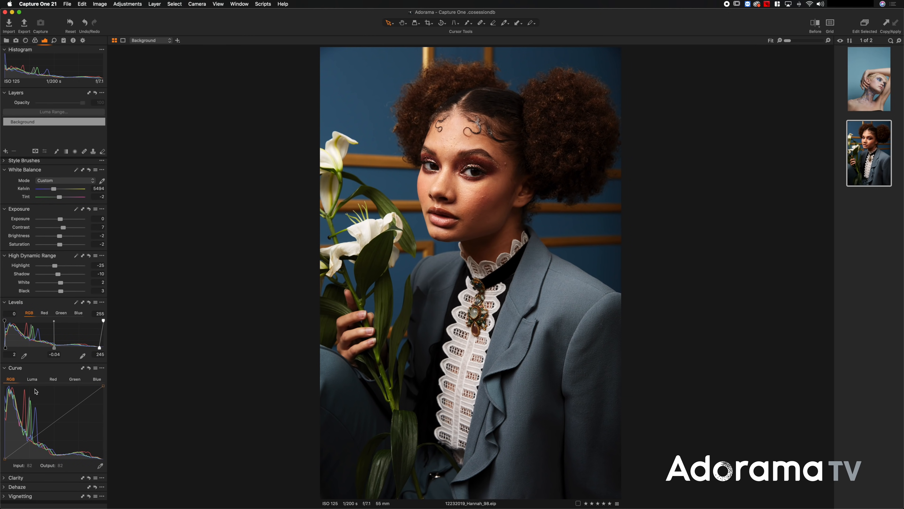
Step: Show the Clarity settings and examine the portrait's jacket, face and hair at 100% zoom
click(7, 480)
scroll(20, 455, down, 1)
scroll(19, 455, down, 2)
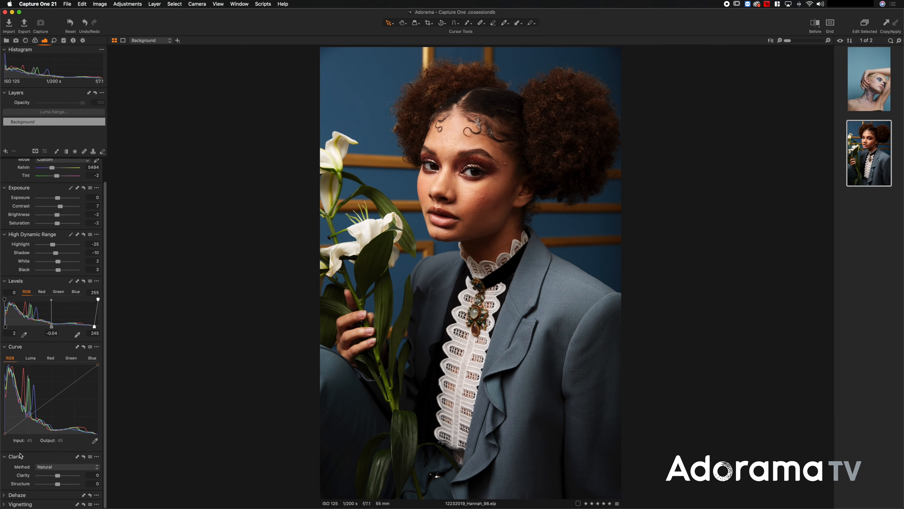
key(super+alt+0)
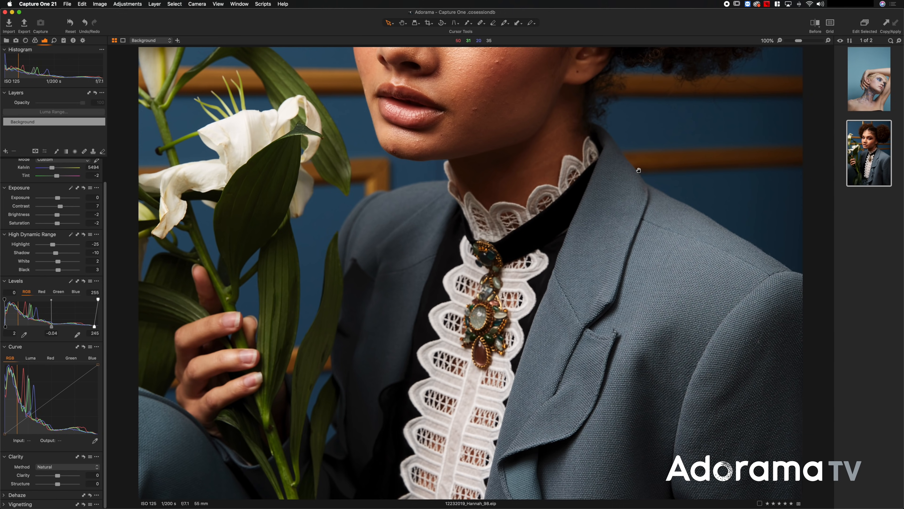
scroll(640, 192, up, 10)
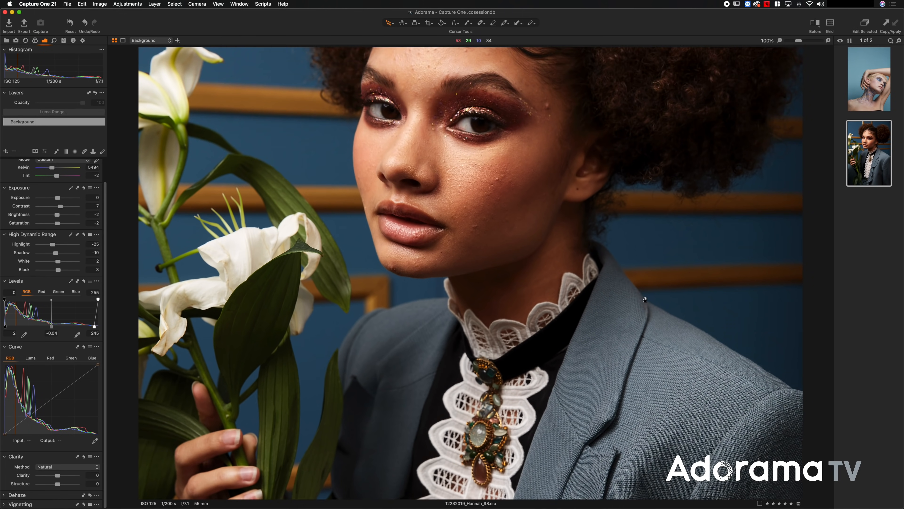
scroll(643, 219, up, 2)
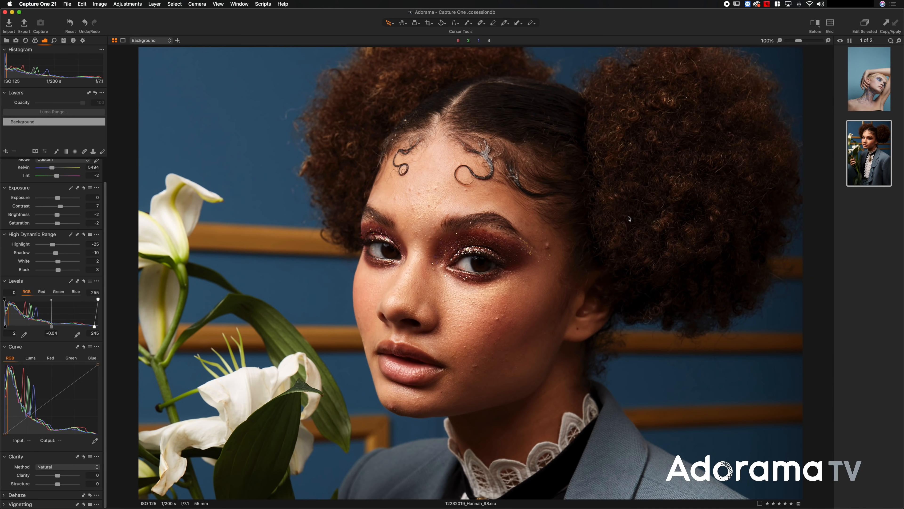
key(super+0)
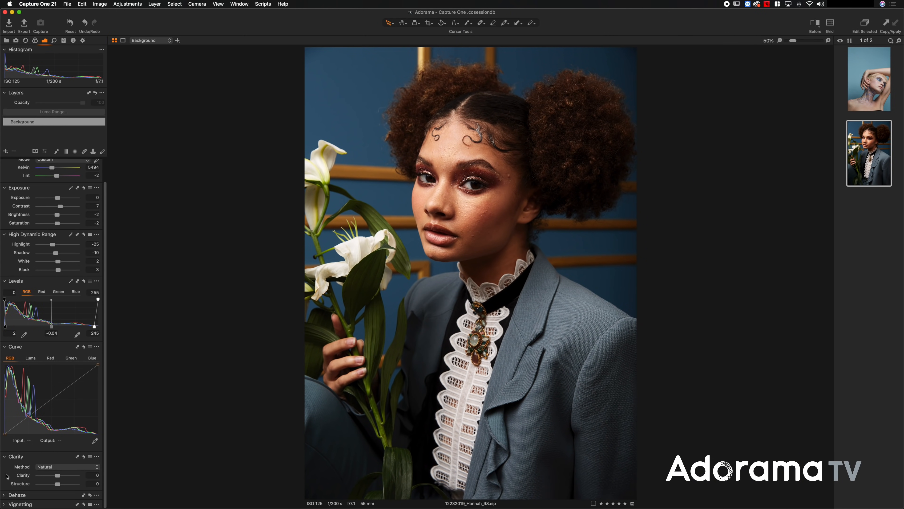
Step: Look over the Dehaze and Vignetting settings and collapse the Clarity, Dehaze and Vignetting tools
click(5, 494)
scroll(28, 463, down, 2)
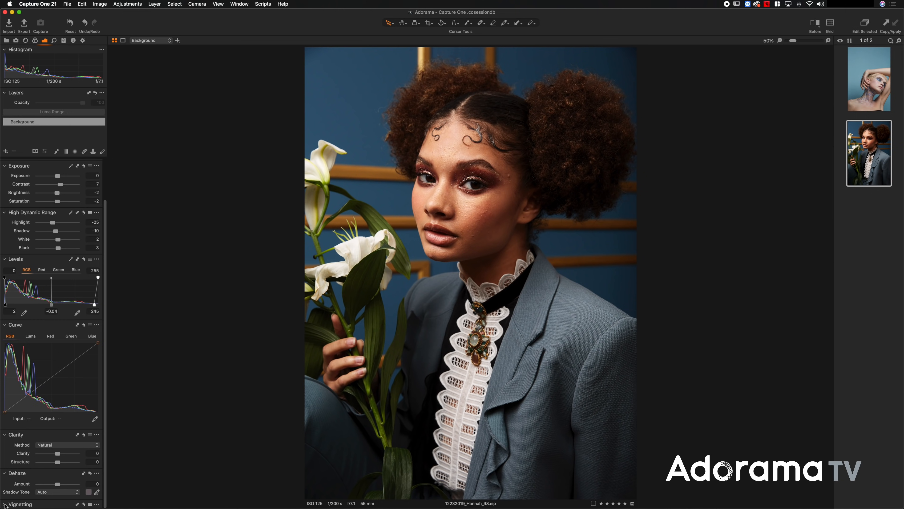
scroll(53, 460, down, 2)
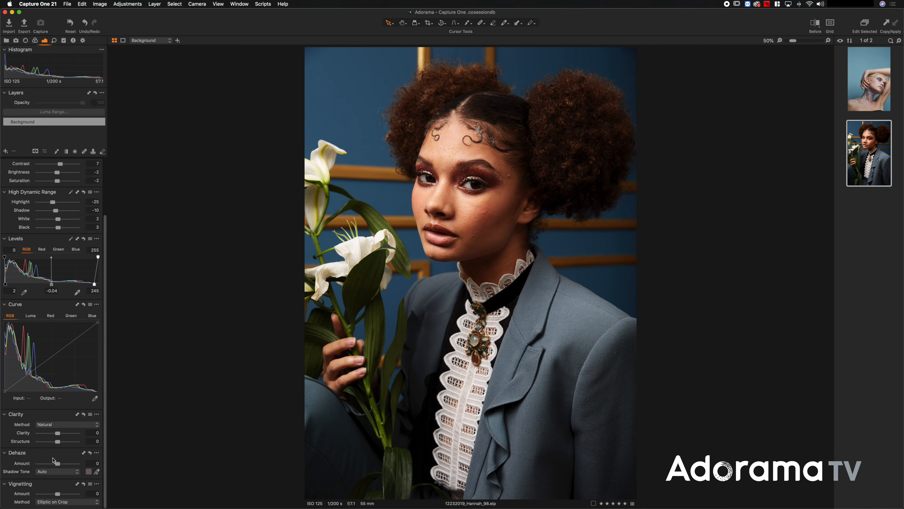
scroll(4, 487, up, 2)
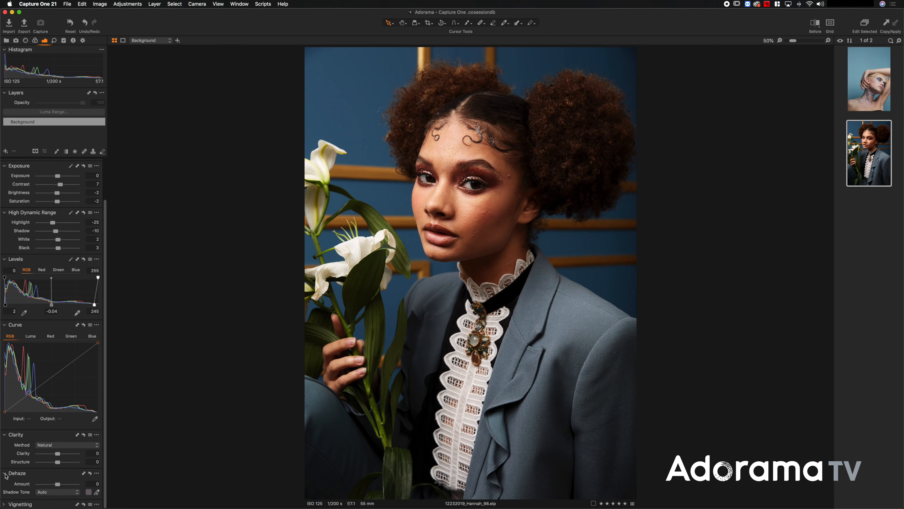
click(6, 476)
click(5, 456)
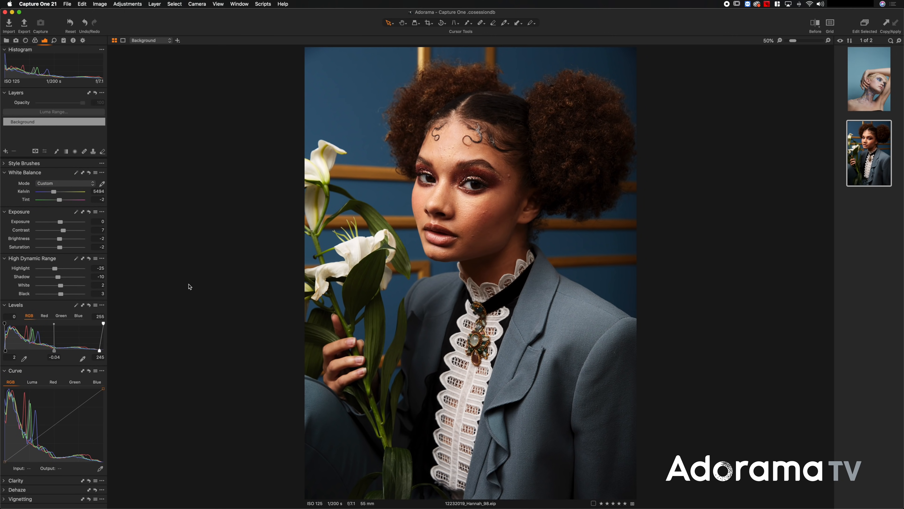
Step: Compare the portrait before and after editing, and set the High Dynamic Range Black to 16 and Shadow to -8
click(815, 23)
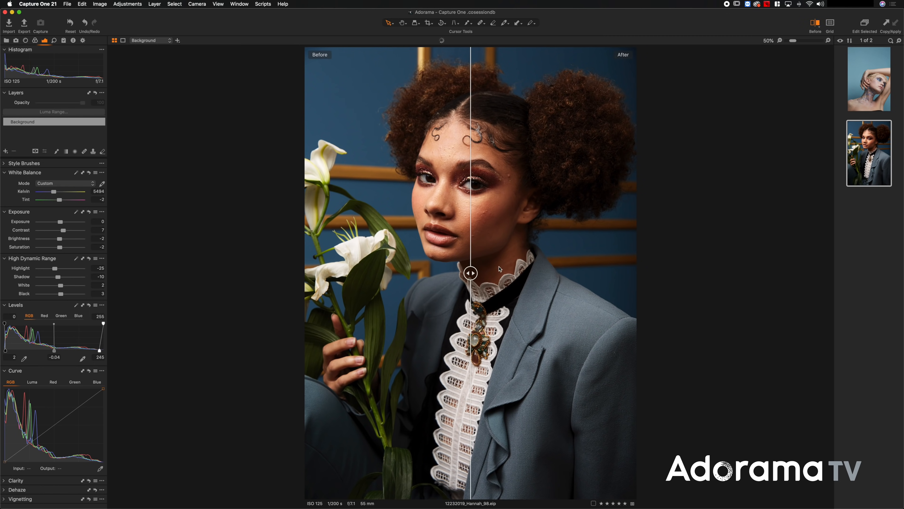
mouse_move(472, 273)
mouse_down()
mouse_move(617, 264)
mouse_move(300, 269)
mouse_move(600, 269)
mouse_move(378, 269)
mouse_move(471, 269)
mouse_up()
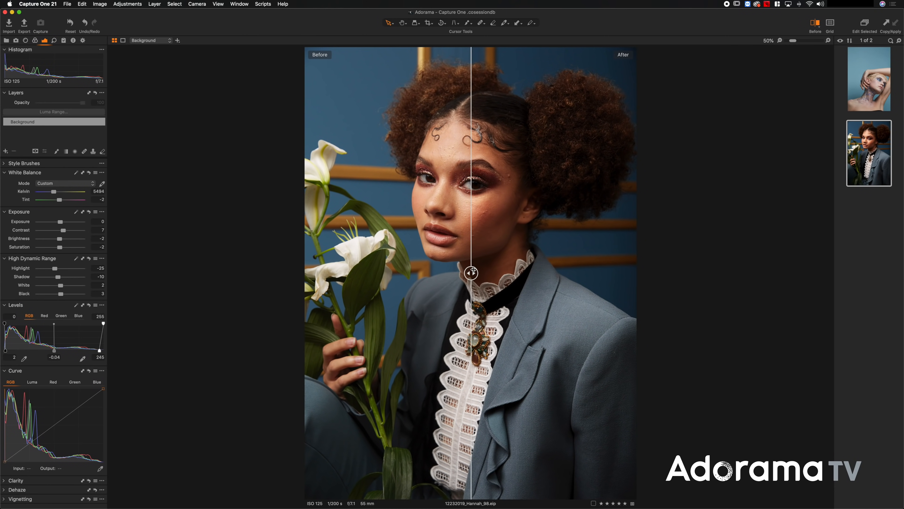
click(814, 26)
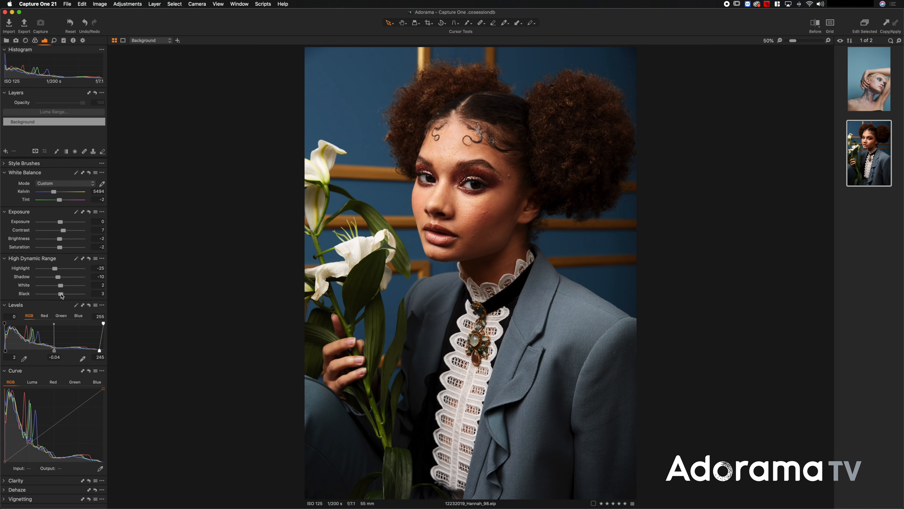
drag(61, 294, 66, 296)
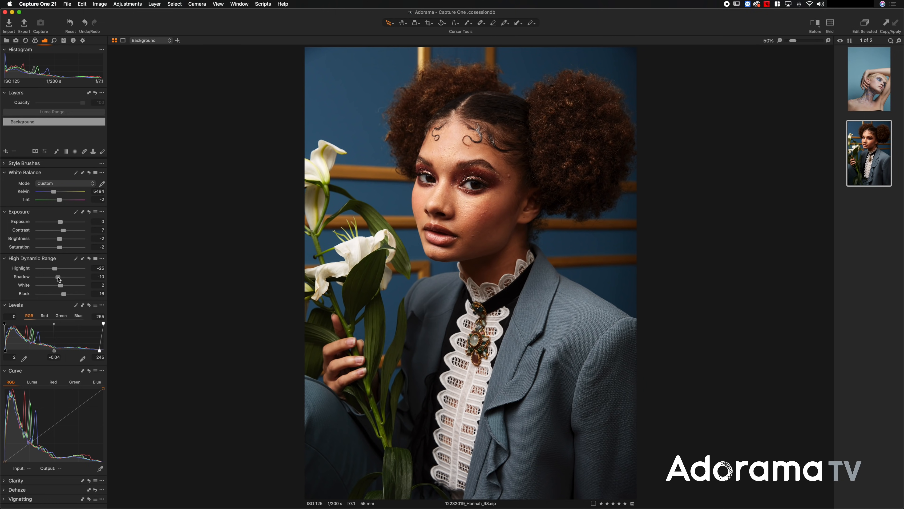
drag(58, 279, 59, 279)
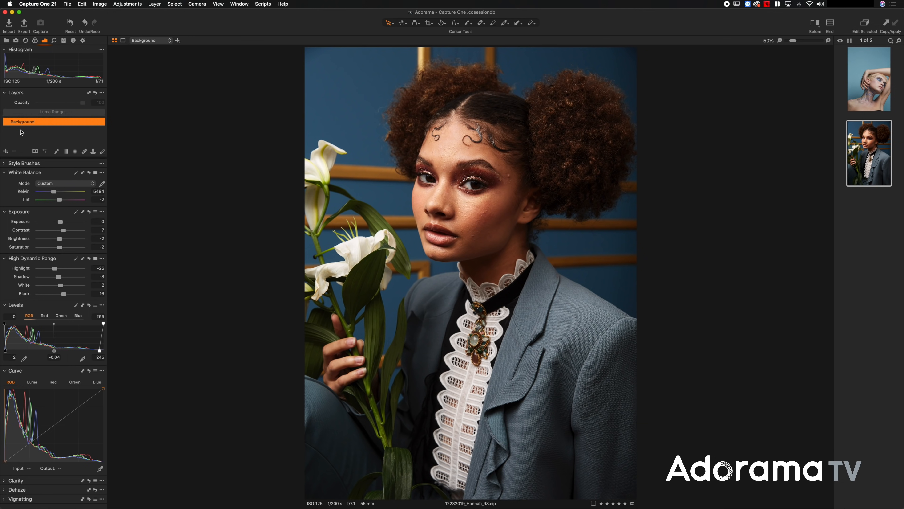
Step: Add a new filled adjustment layer named Color and check its visibility toggle
click(6, 151)
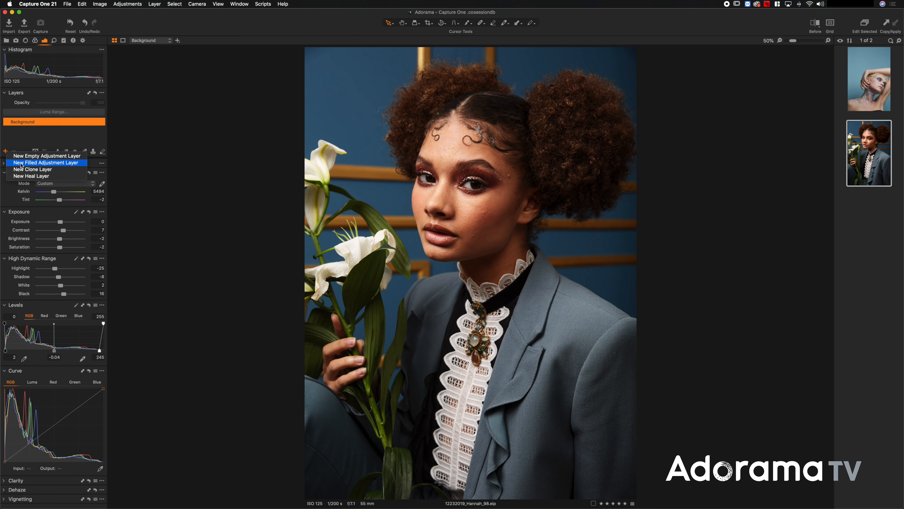
click(21, 165)
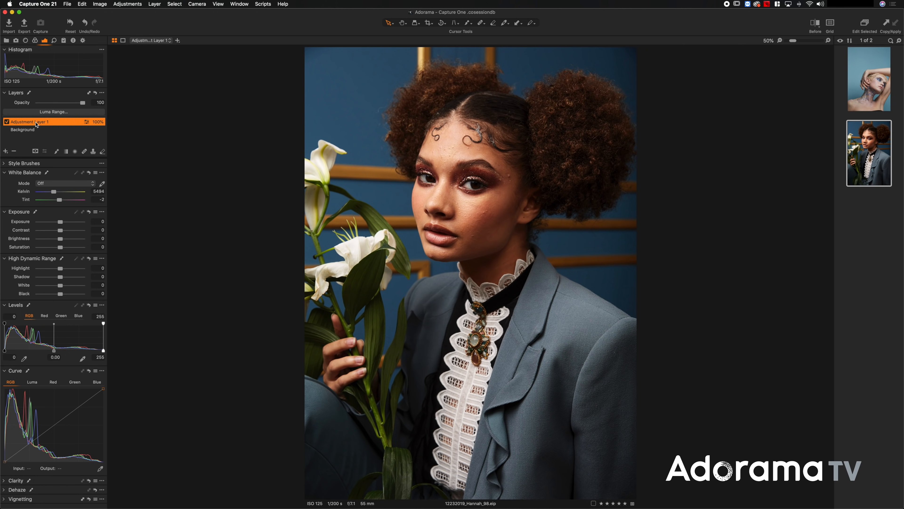
double_click(36, 122)
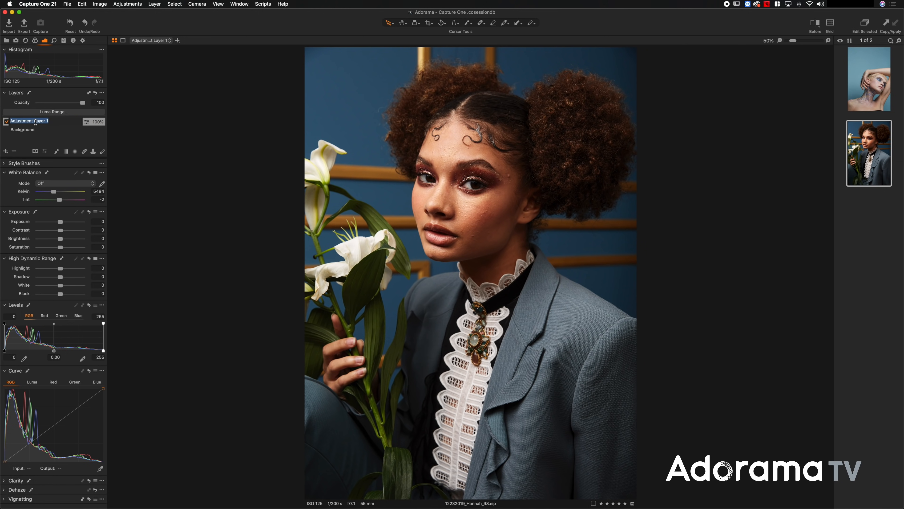
text(Color)
key(Return)
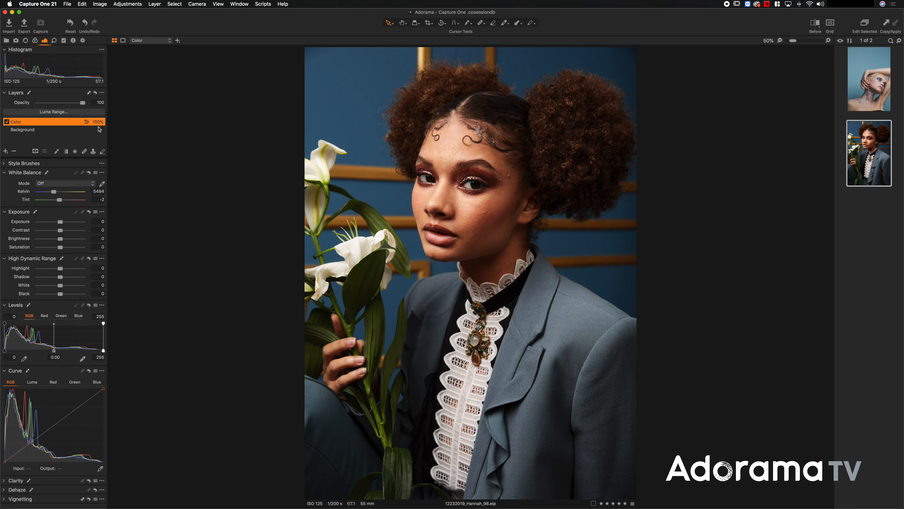
click(6, 121)
click(7, 121)
Step: Show the color tools and look over the 3-Way, Shadow, Midtone and Highlight modes of Color Balance
click(36, 41)
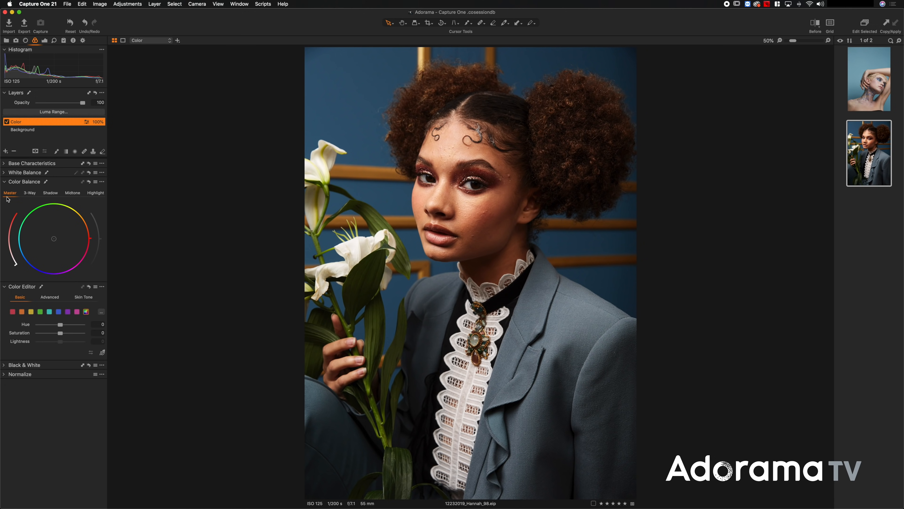
click(30, 195)
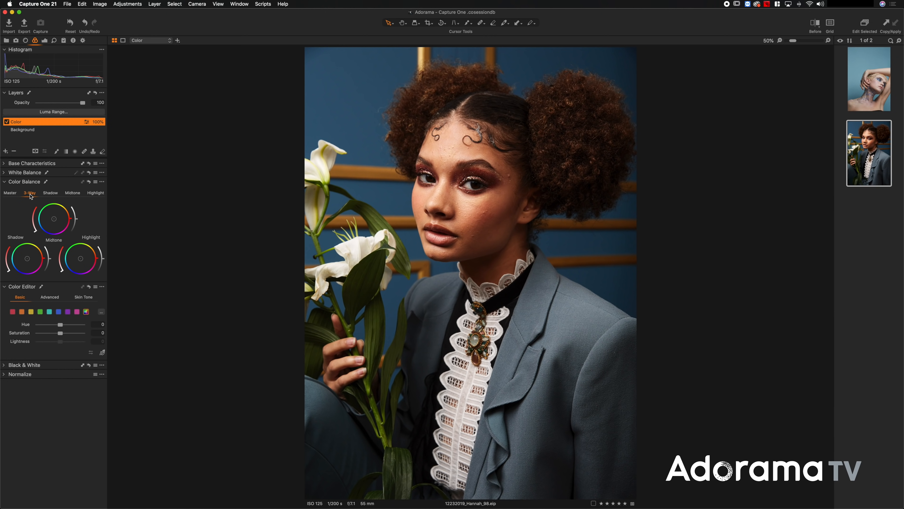
click(51, 194)
click(72, 194)
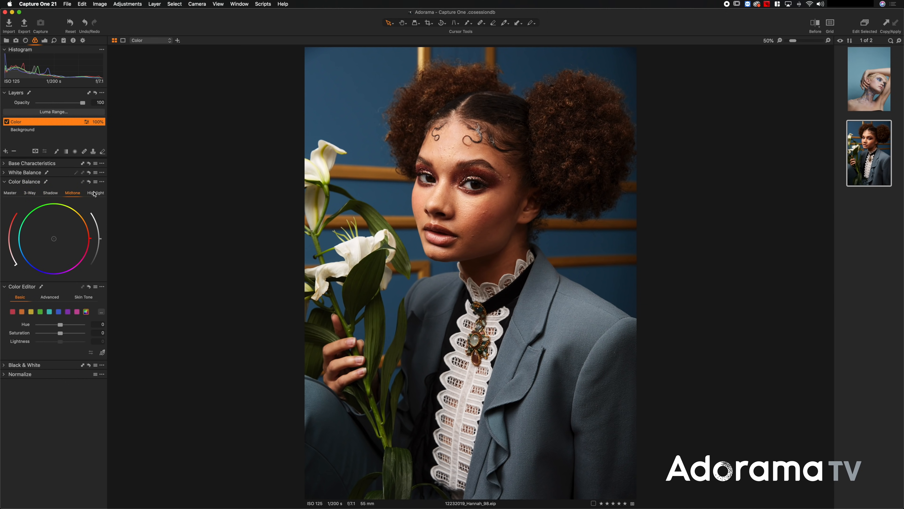
click(95, 193)
Step: Try cyan and red tints on the Master Color Balance wheel and settle on a saturated blue
click(10, 194)
mouse_move(54, 241)
mouse_down()
mouse_move(55, 219)
mouse_move(76, 217)
mouse_move(81, 250)
mouse_move(66, 266)
mouse_move(34, 254)
mouse_move(33, 239)
mouse_move(52, 240)
mouse_move(14, 238)
mouse_up()
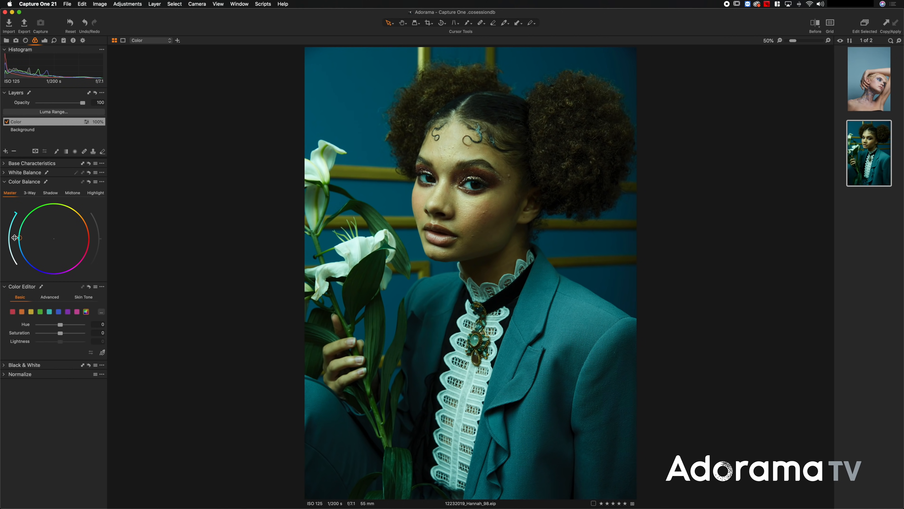
drag(14, 238, 87, 258)
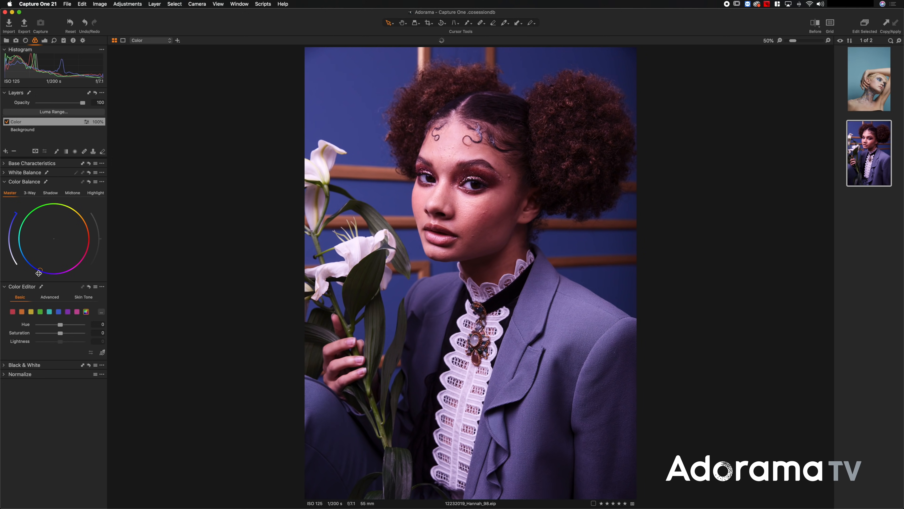
drag(39, 273, 31, 265)
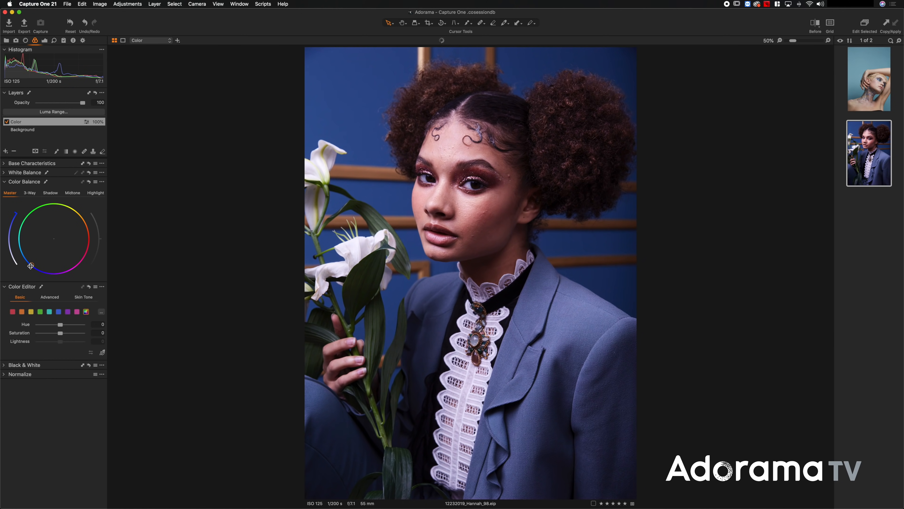
drag(30, 265, 32, 265)
Step: Lower the Master Color Balance saturation to a faint blue tint and compare the image with and without it
drag(16, 214, 9, 281)
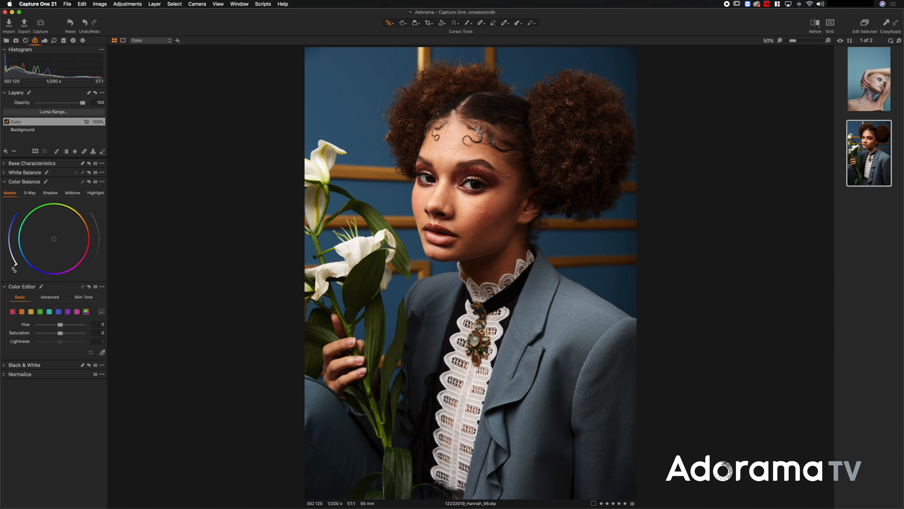
drag(14, 266, 13, 264)
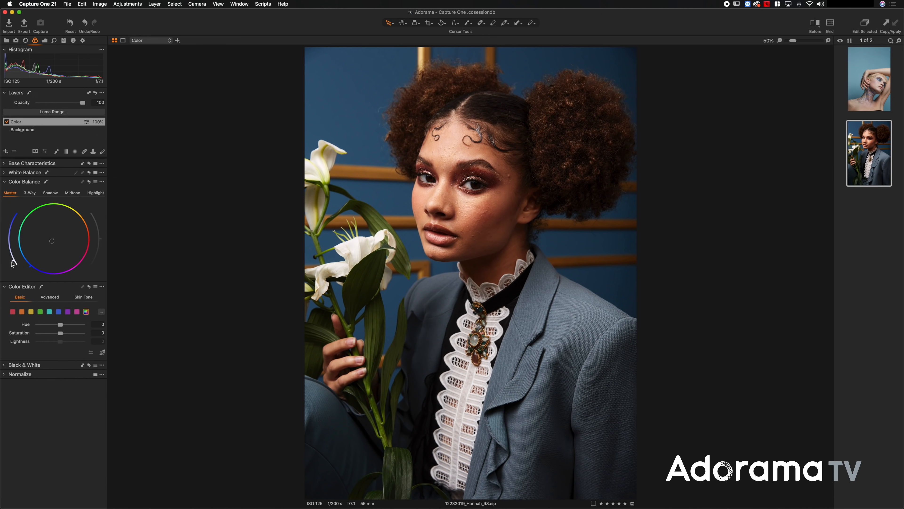
click(89, 182)
click(90, 183)
Step: Tint the shadows blue with the Shadow color wheel and reduce the saturation to a subtle amount
click(29, 192)
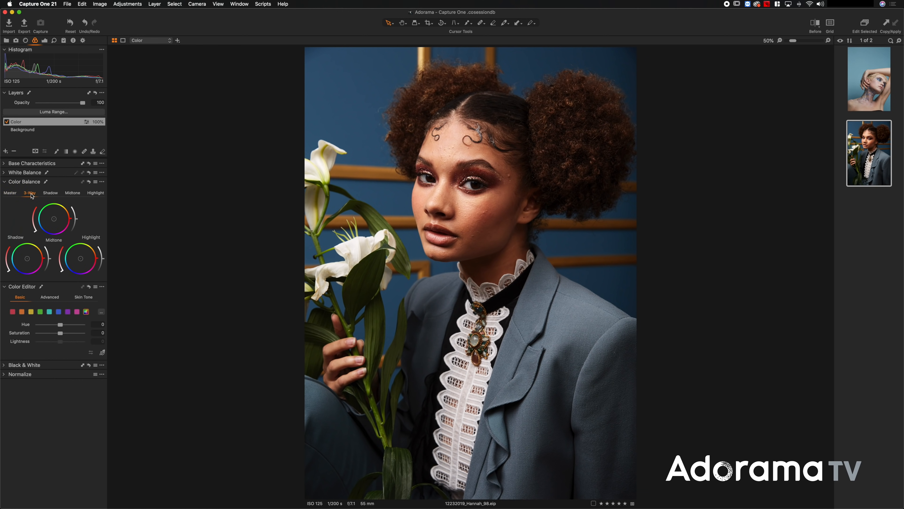
click(51, 193)
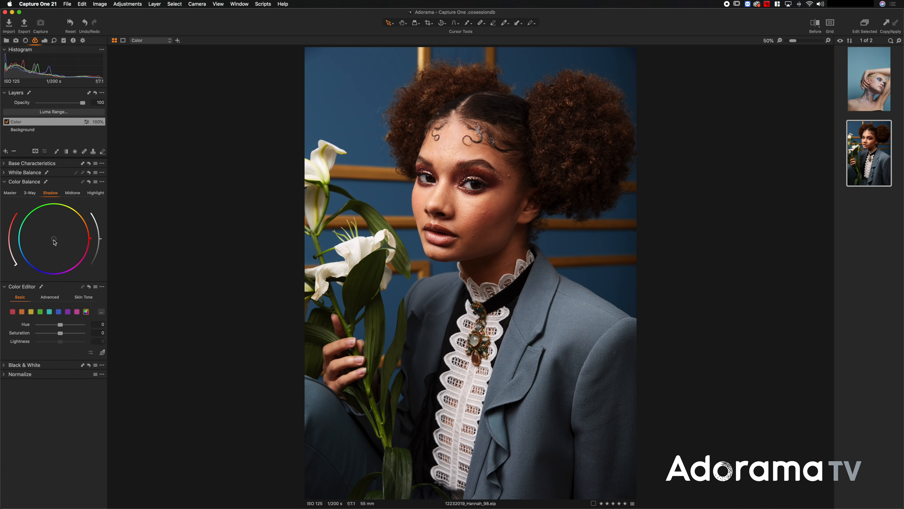
mouse_move(54, 241)
mouse_down()
mouse_move(52, 214)
mouse_move(64, 210)
mouse_move(75, 224)
mouse_move(70, 272)
mouse_move(35, 270)
mouse_move(22, 245)
mouse_move(29, 222)
mouse_move(24, 227)
mouse_move(28, 250)
mouse_move(49, 268)
mouse_move(40, 262)
mouse_up()
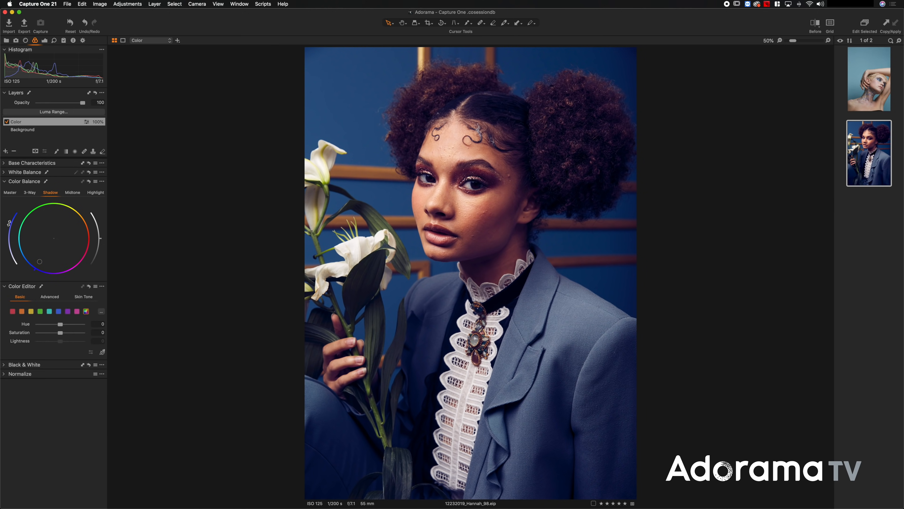
drag(8, 225, 5, 264)
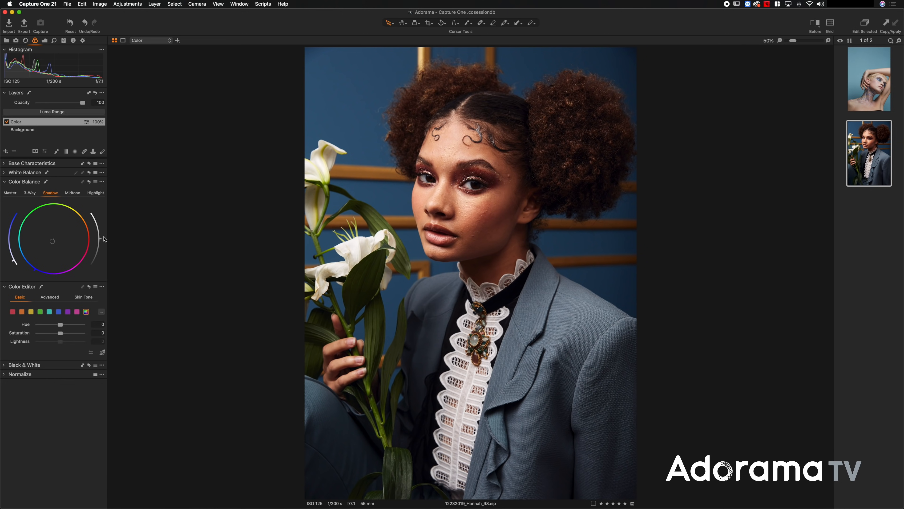
Step: Try a strong Shadow lightness boost, bring it back to slightly below neutral, and compare the image with and without the grading
drag(103, 241, 101, 210)
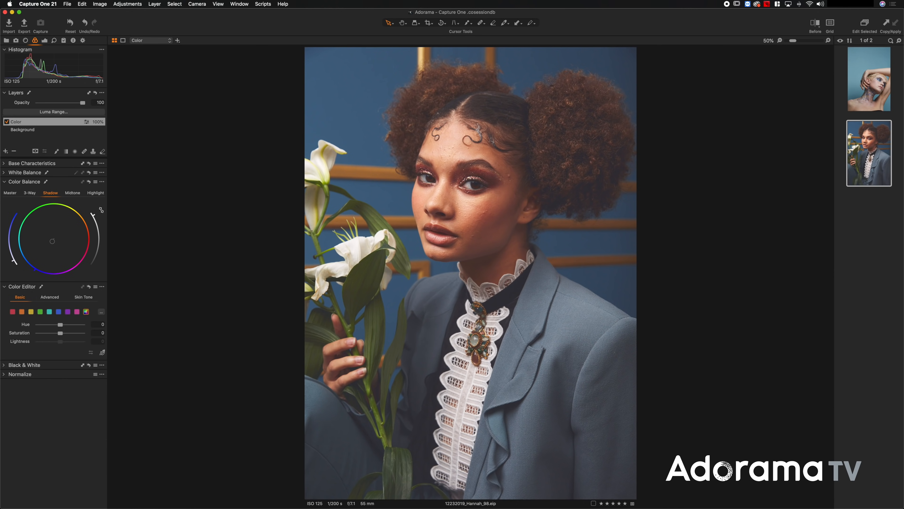
drag(101, 210, 100, 238)
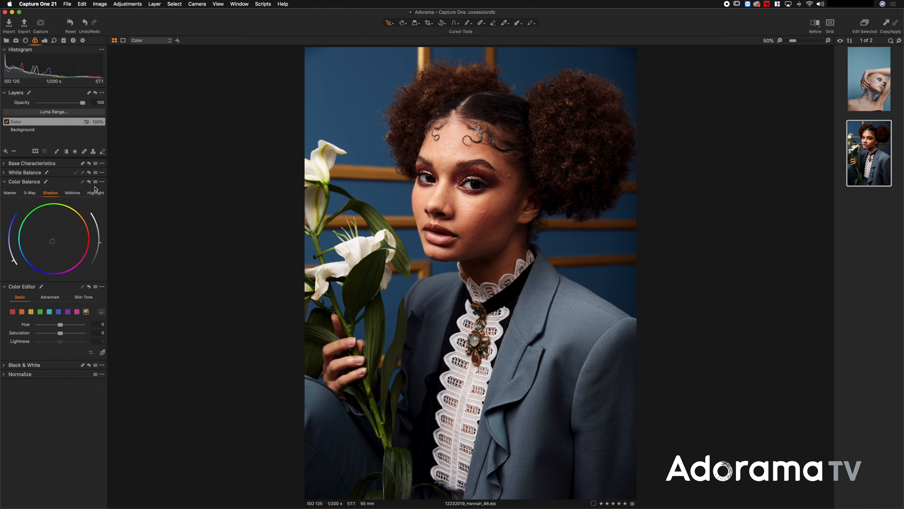
click(89, 182)
click(89, 183)
Step: Try an orange tint on the Midtone wheel, switch it to cyan-blue, and reduce the saturation to a faint amount
click(72, 192)
drag(55, 241, 76, 222)
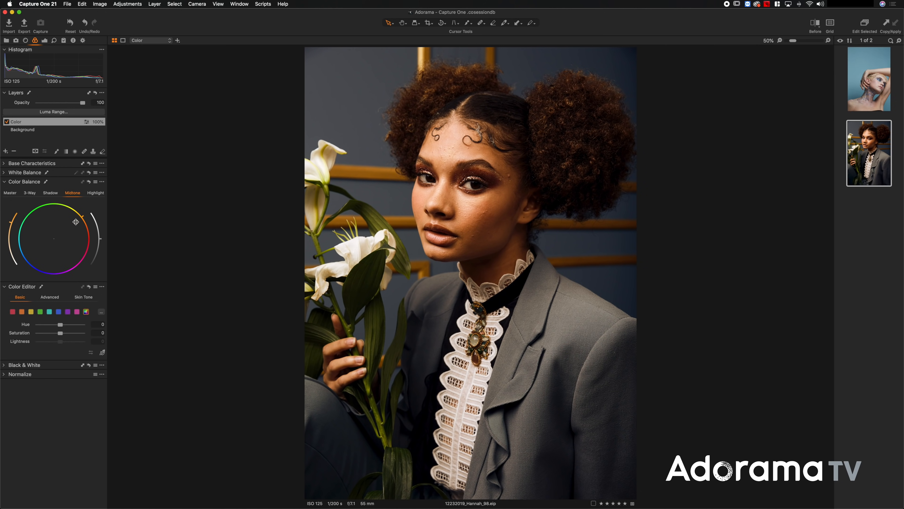
drag(76, 221, 35, 246)
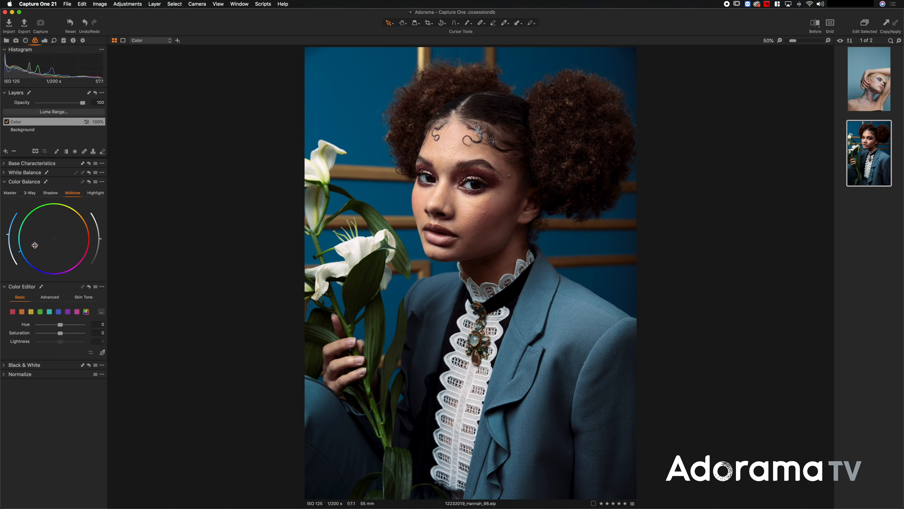
drag(7, 234, 7, 264)
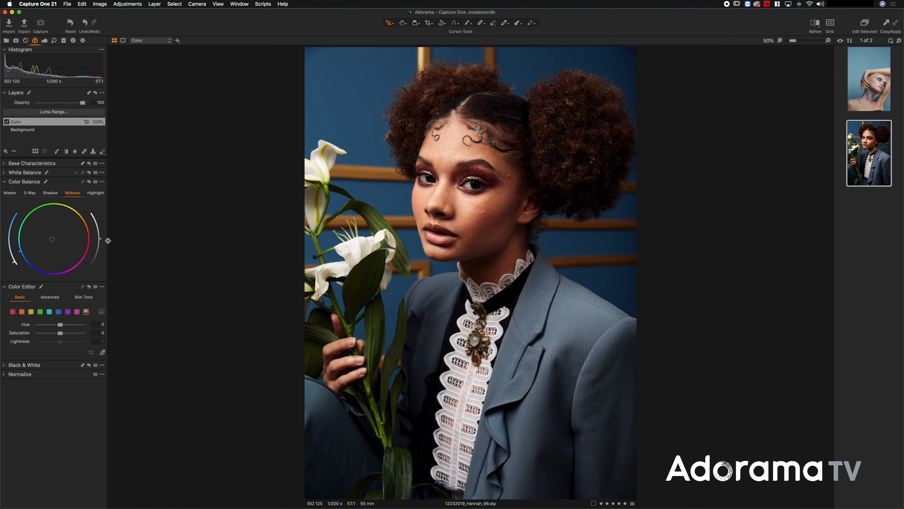
Step: Tint the highlights warm yellow with the Highlight wheel and reduce the saturation to a subtle amount
click(95, 194)
drag(54, 238, 82, 206)
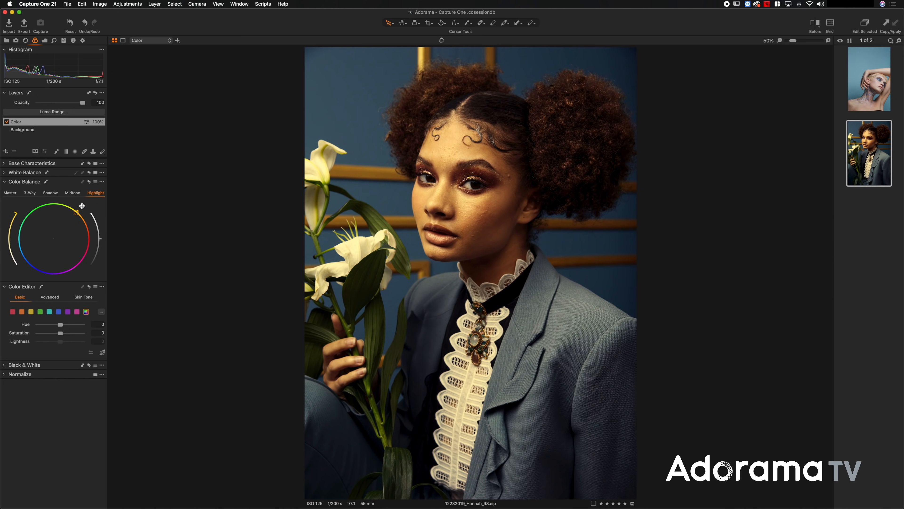
double_click(14, 264)
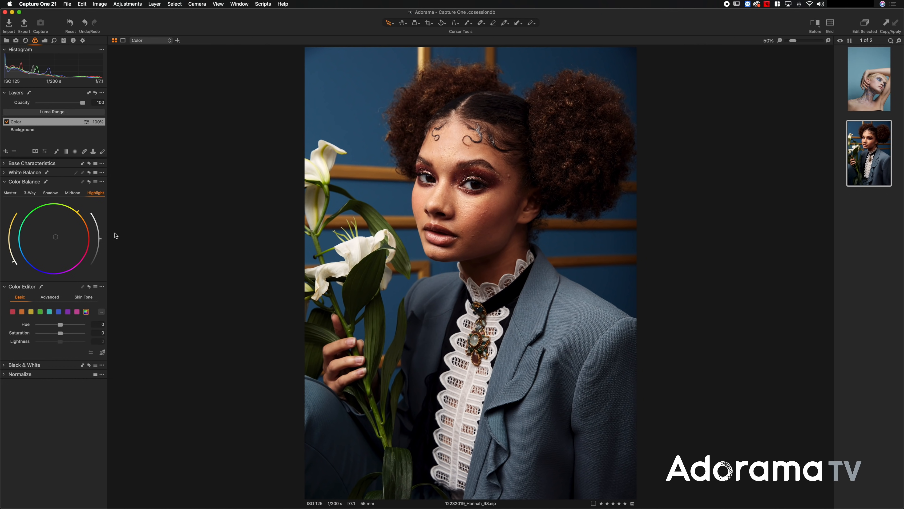
click(13, 261)
Step: Compare the image with and without the Color Balance grading, and set the Color layer's opacity to 70
click(89, 182)
key(super+z)
click(89, 182)
key(super+z)
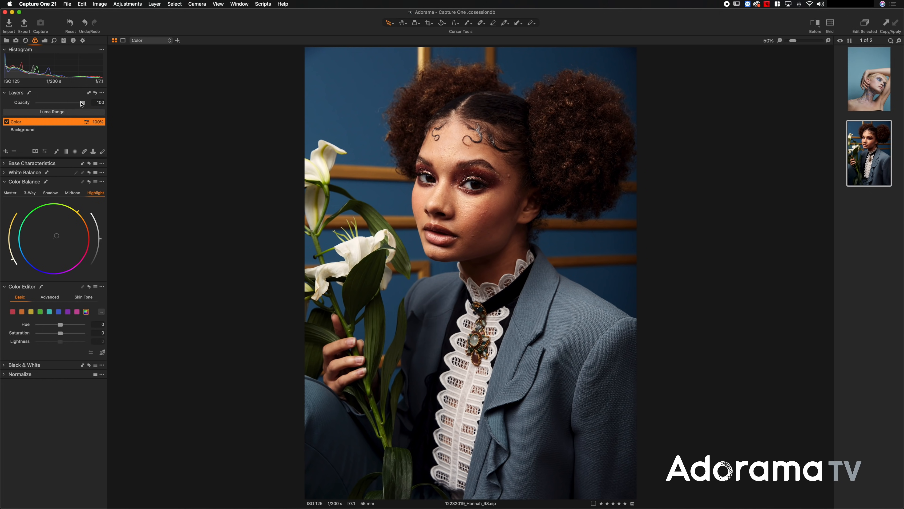
drag(83, 103, 1, 105)
drag(38, 102, 69, 108)
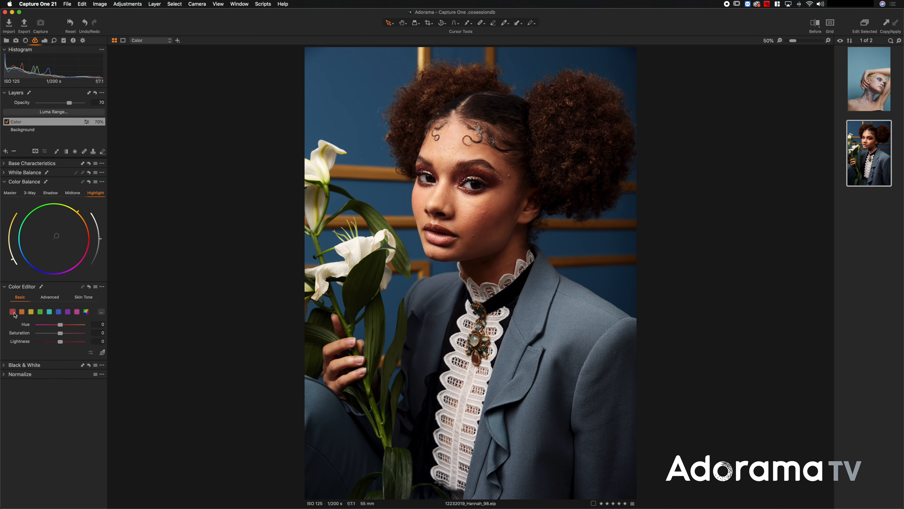
Step: Look over the Color Editor's Basic color ranges and its Advanced and Skin Tone modes
click(22, 311)
click(86, 312)
click(53, 297)
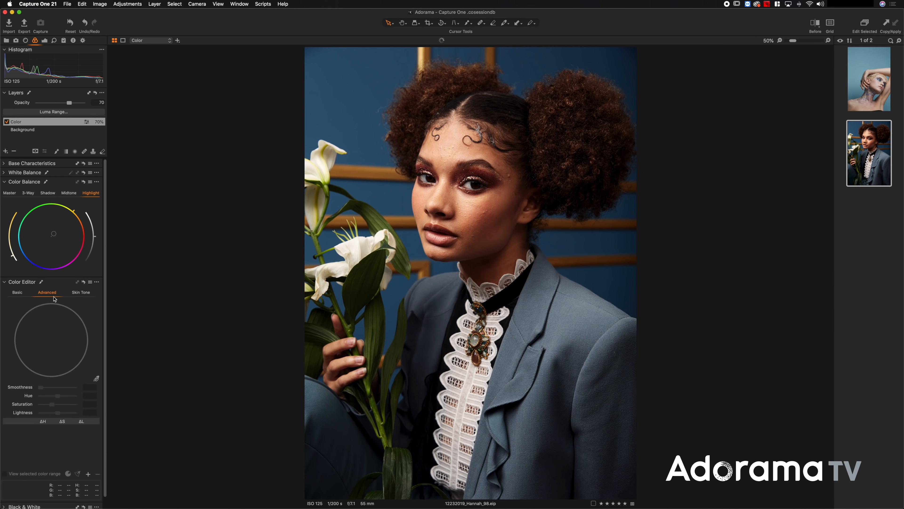
click(82, 294)
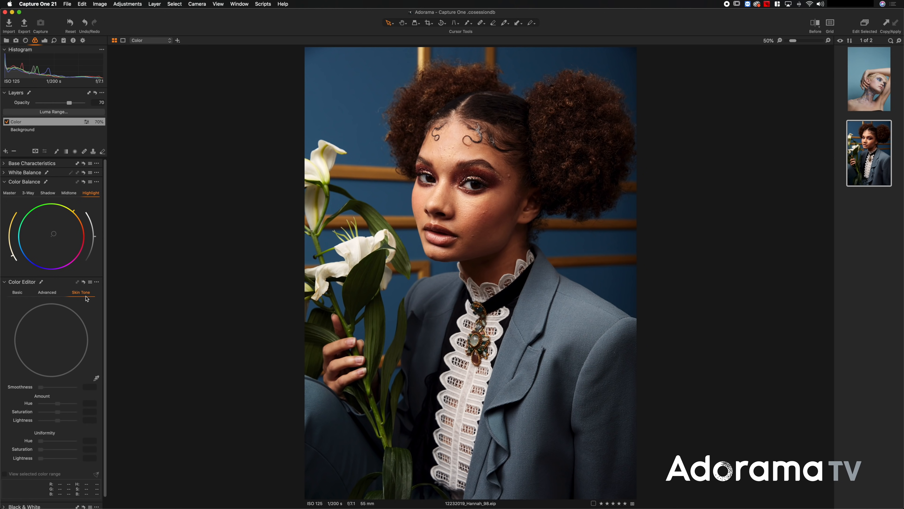
click(57, 294)
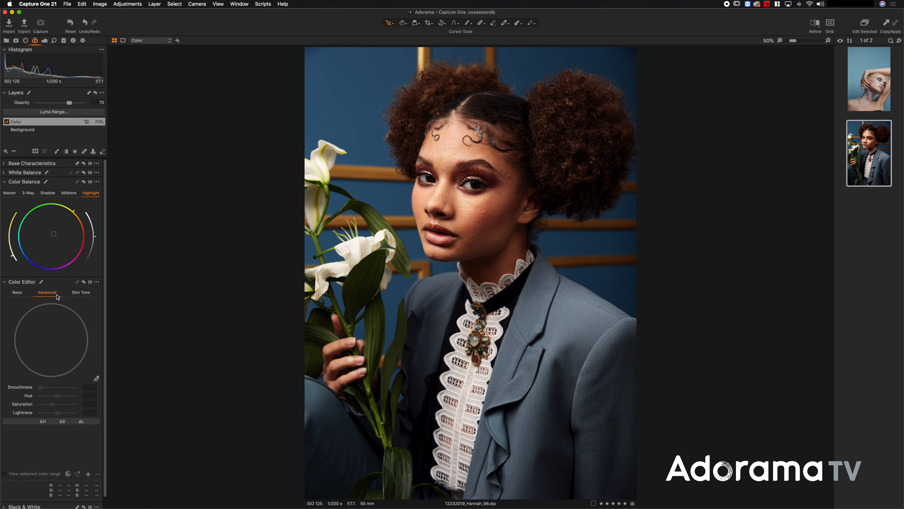
click(22, 294)
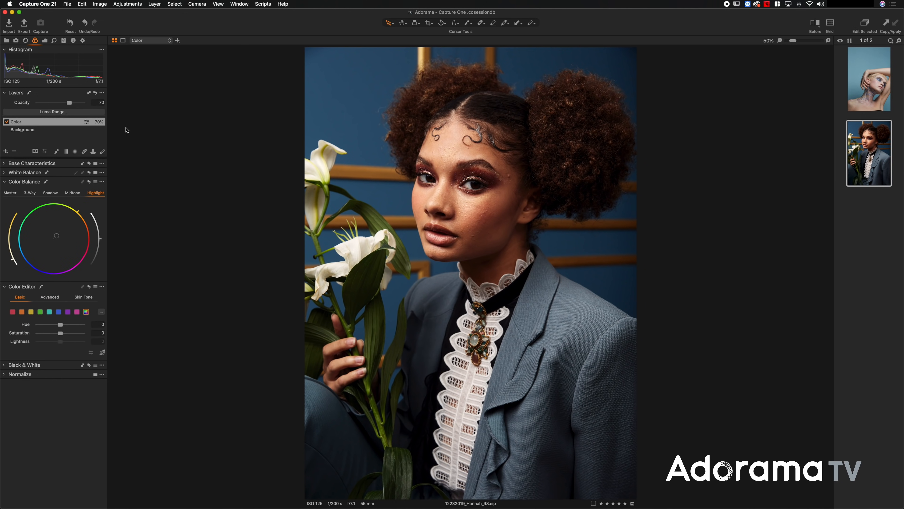
Step: Set the Red channel's Levels shadow point to 3 and its midtone to -0.02 on the Color layer
click(44, 40)
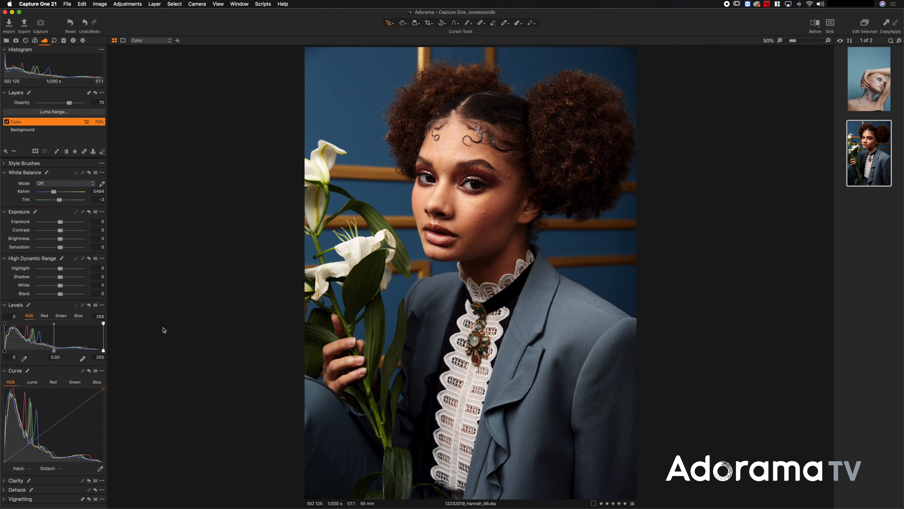
click(45, 315)
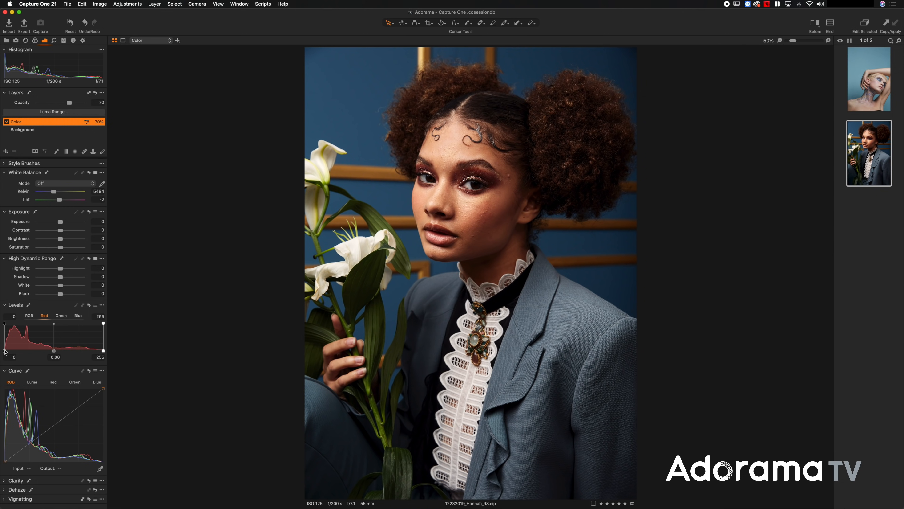
drag(5, 350, 12, 350)
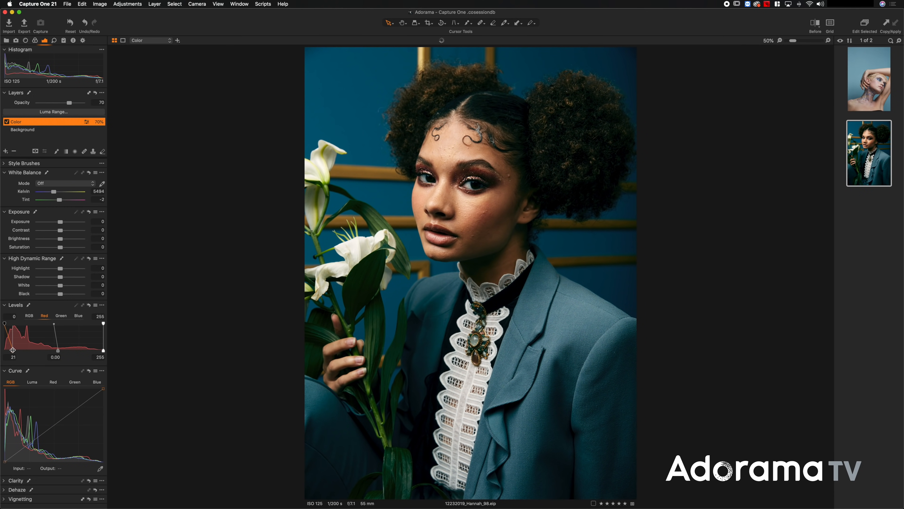
drag(12, 350, 6, 350)
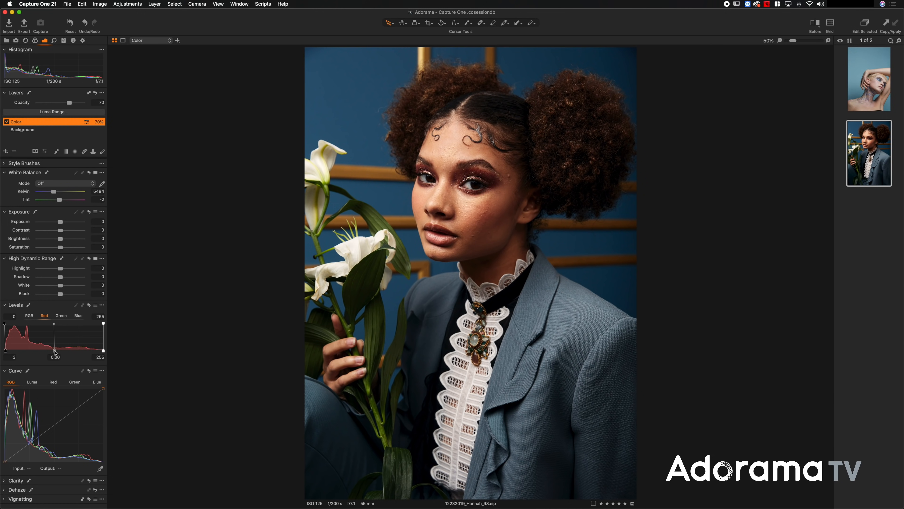
drag(54, 351, 41, 350)
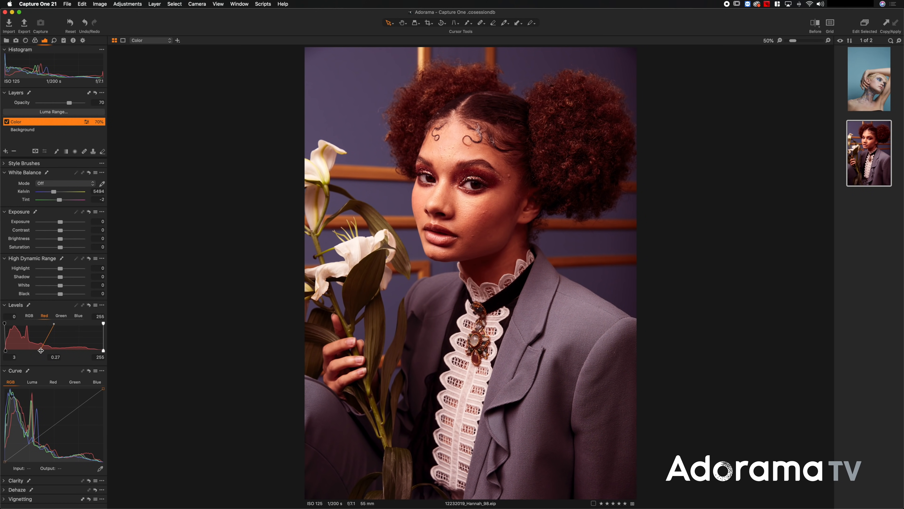
drag(41, 351, 64, 350)
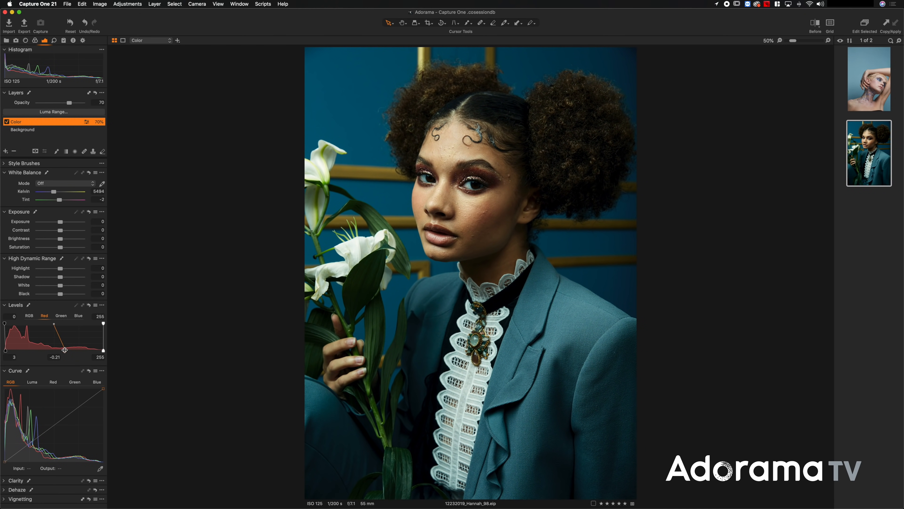
drag(65, 350, 55, 348)
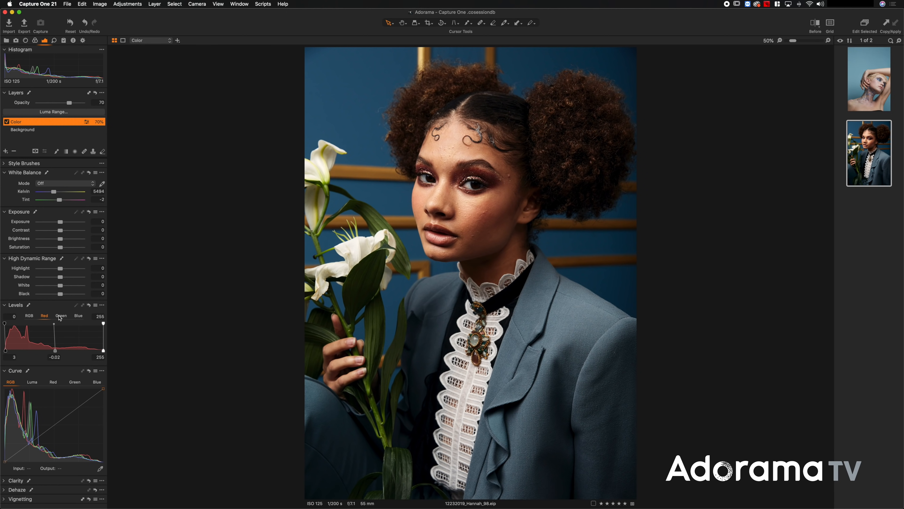
Step: Look over the Green and Red channels in Levels and the Red, Green and Blue channels in Curve
click(60, 317)
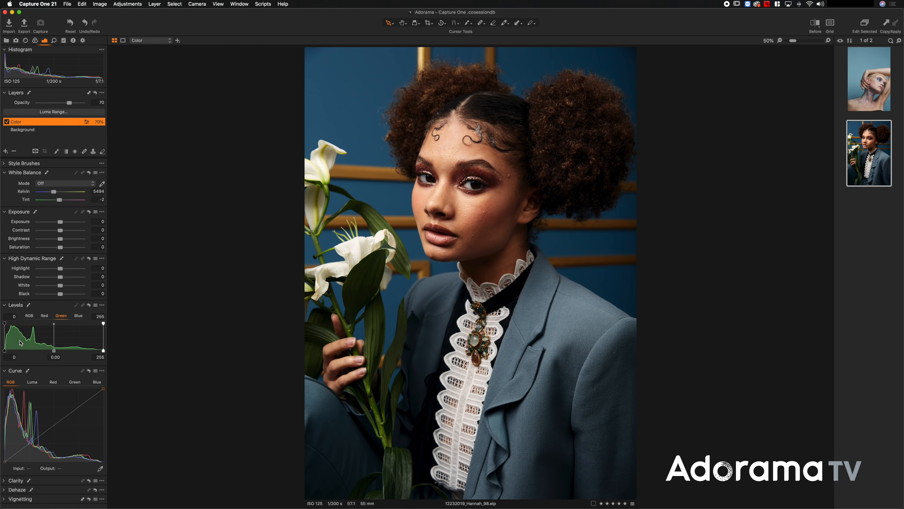
mouse_move(4, 351)
mouse_down()
mouse_move(17, 350)
mouse_move(4, 351)
mouse_up()
click(46, 316)
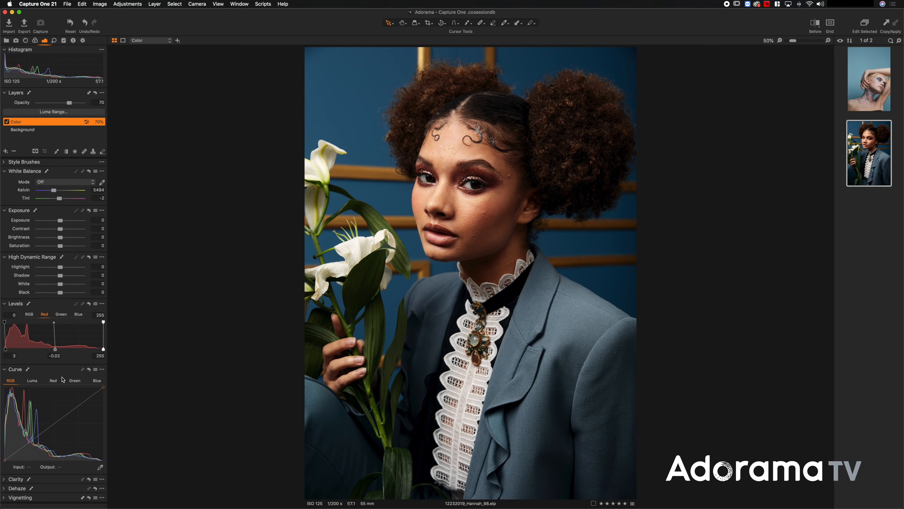
click(52, 383)
click(74, 382)
click(96, 383)
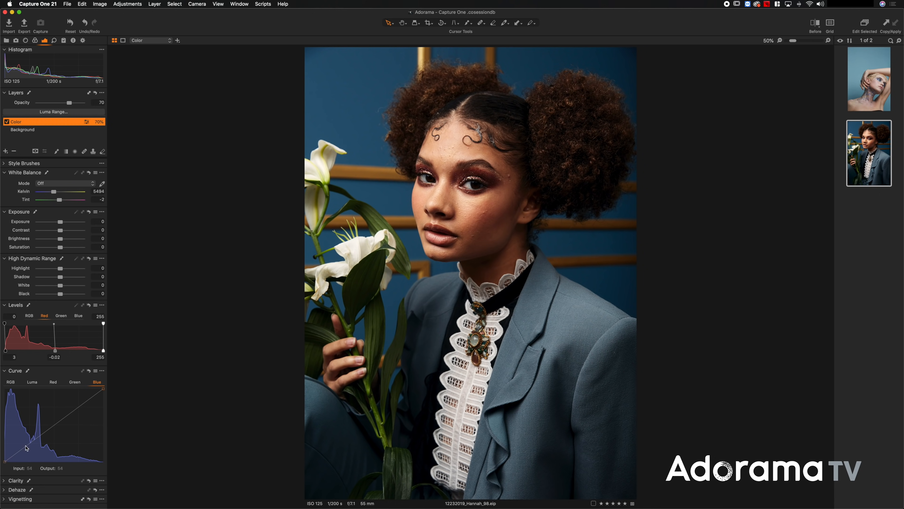
Step: Add a shadow point to the Blue curve on the Color layer, lower it, and bring it back close to the diagonal
click(27, 446)
drag(27, 448, 29, 451)
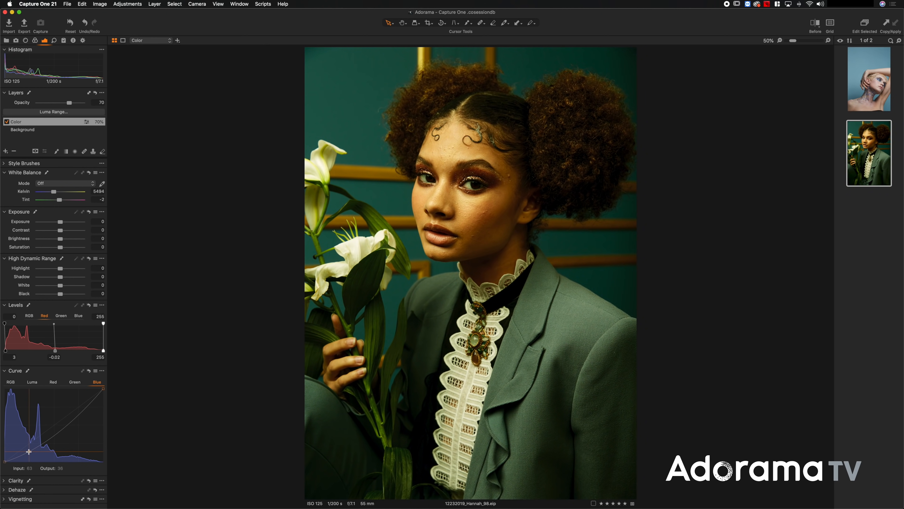
drag(28, 451, 30, 444)
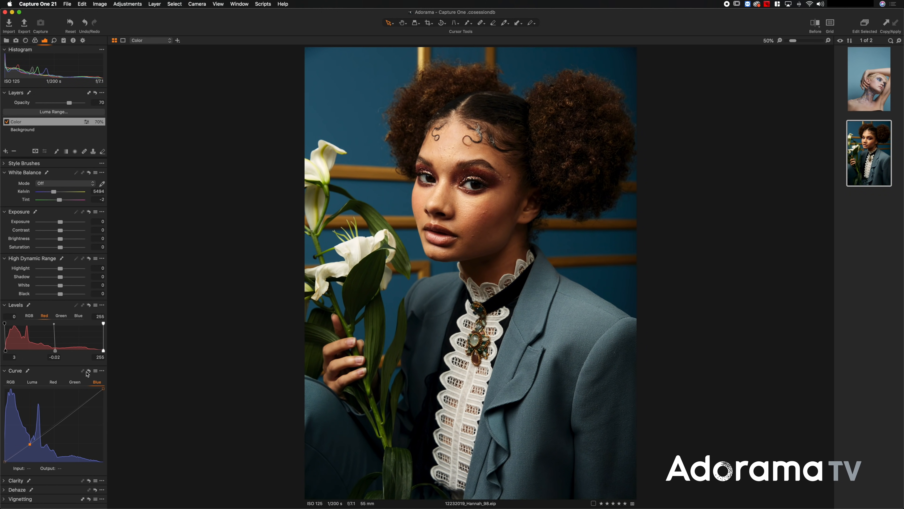
click(89, 371)
key(super+z)
Step: Show the before/after split view and set the Background layer's RGB Levels midtone to 0.01
click(816, 24)
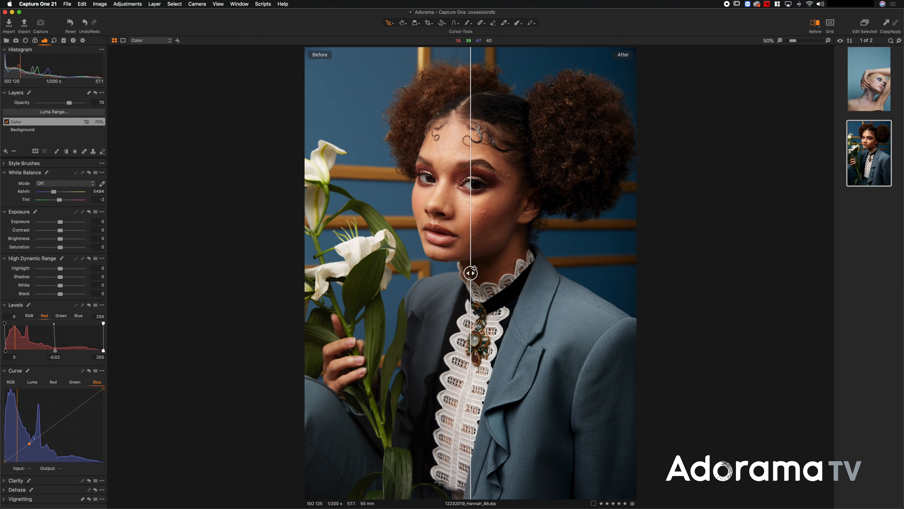
mouse_move(469, 273)
mouse_down()
mouse_move(647, 271)
mouse_move(288, 266)
mouse_move(660, 272)
mouse_move(291, 268)
mouse_move(469, 263)
mouse_up()
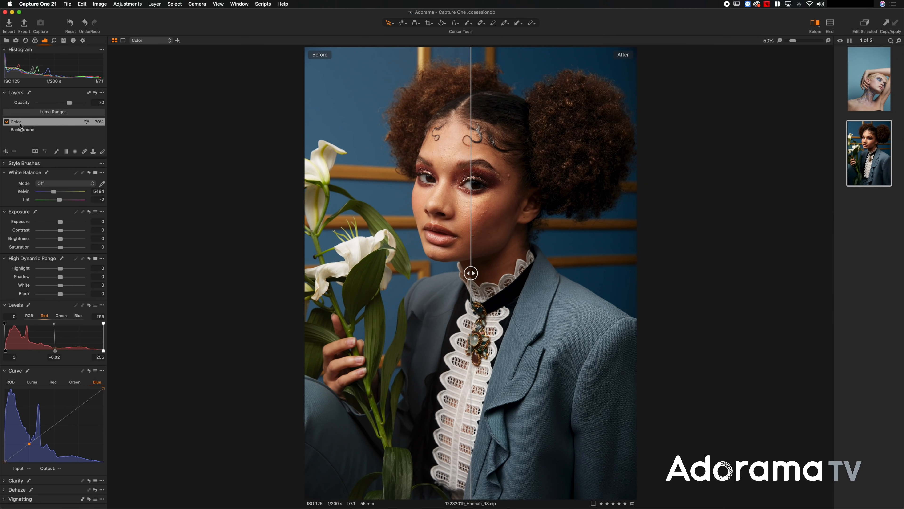
click(29, 131)
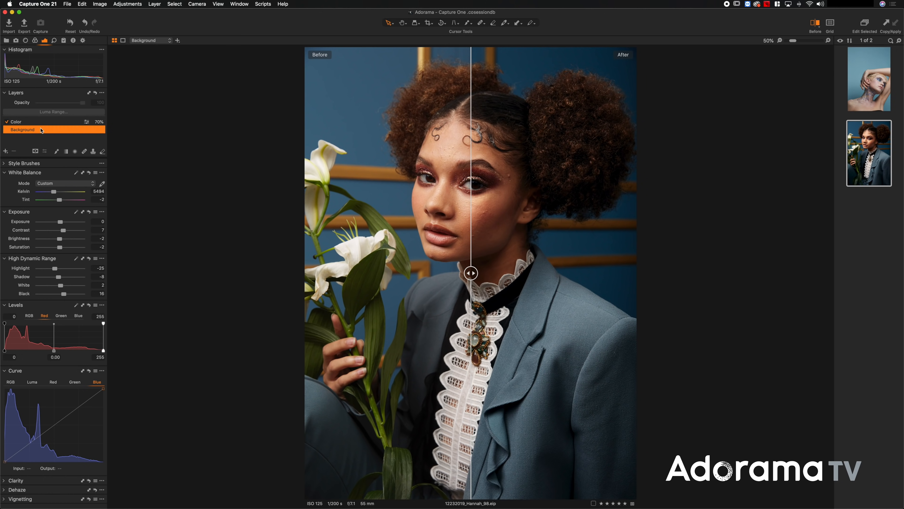
click(30, 316)
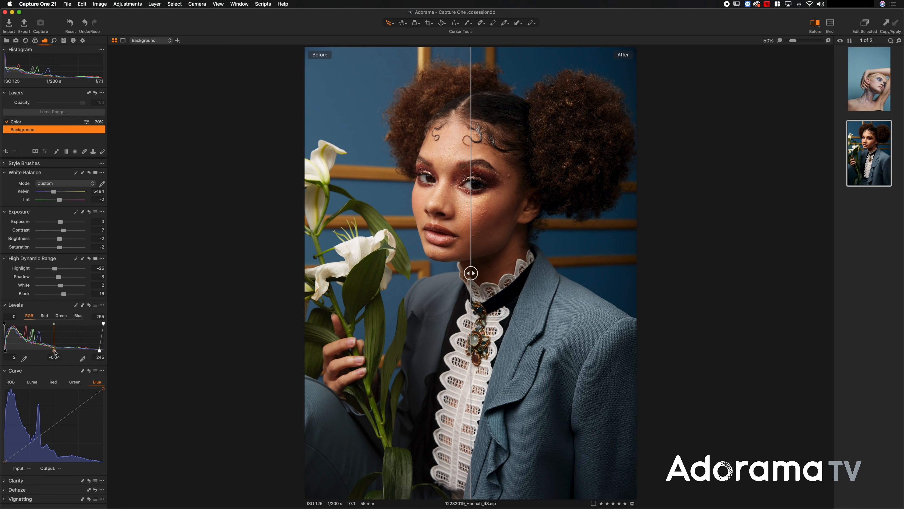
drag(53, 350, 52, 350)
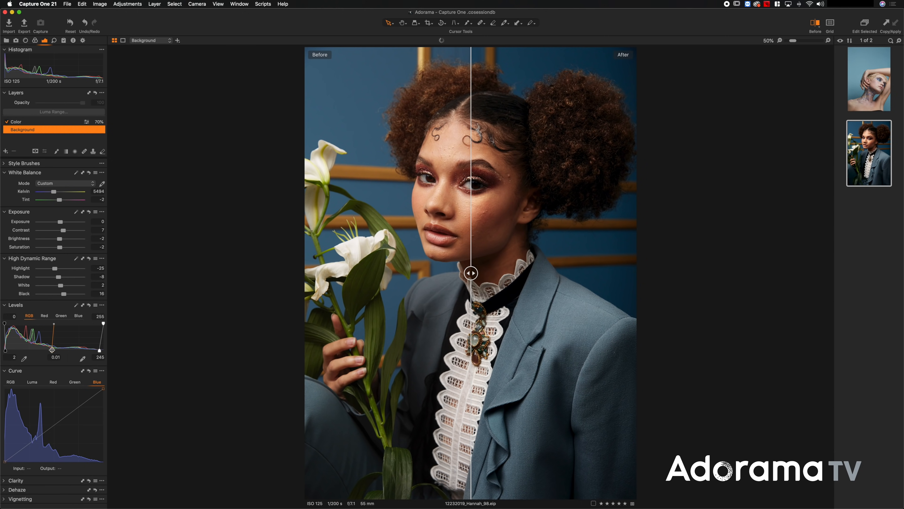
Step: Compare the adjusted portrait with its original state and leave the before/after comparison
click(817, 27)
click(816, 26)
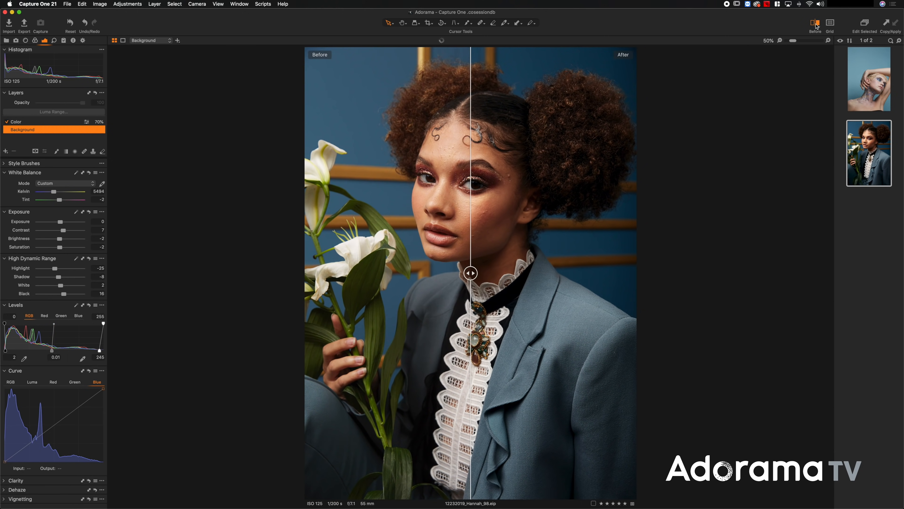
click(816, 25)
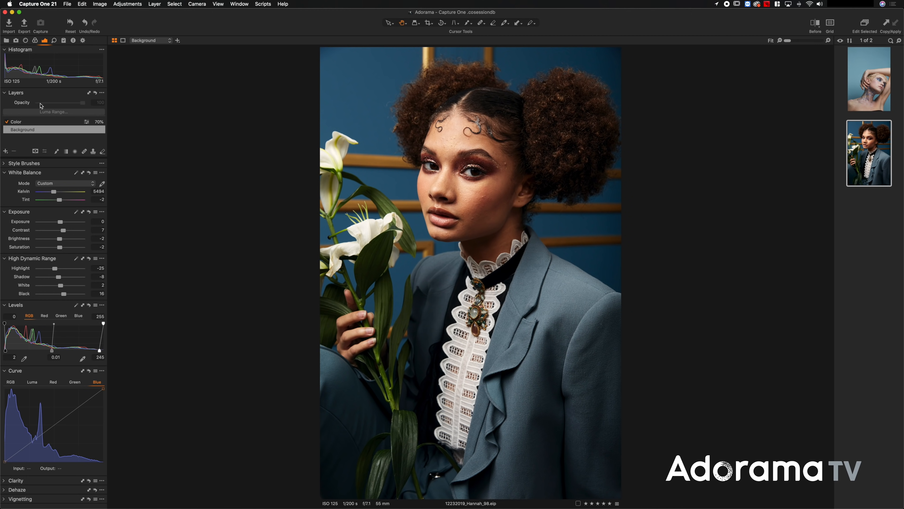
Step: Add a new heal layer above the Color layer and activate the Draw Healing Mask brush
click(5, 151)
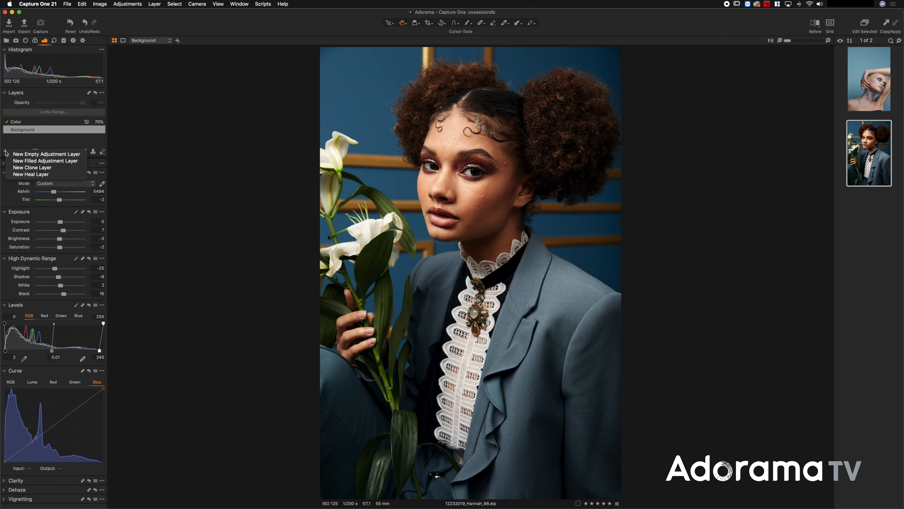
click(26, 175)
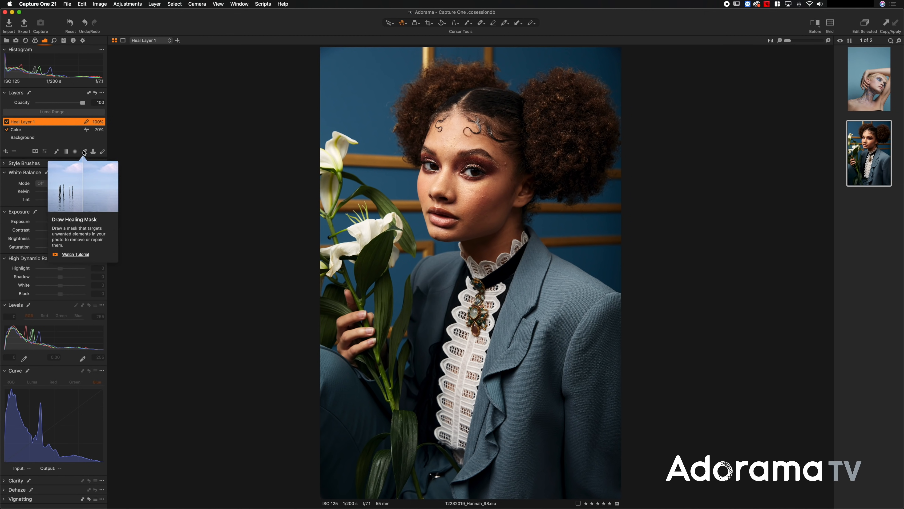
click(84, 152)
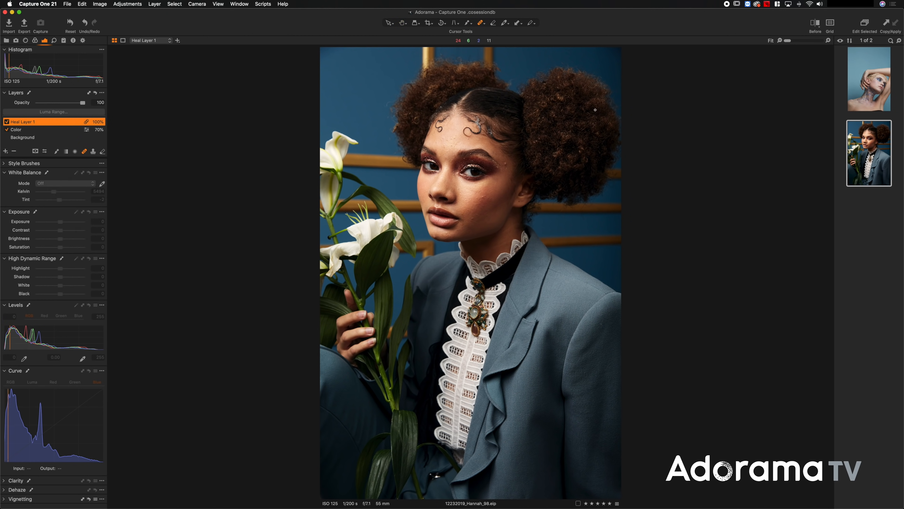
Step: Heal a first blemish on the middle of the cheek with the image viewed at 200%
key(cmd+alt+0)
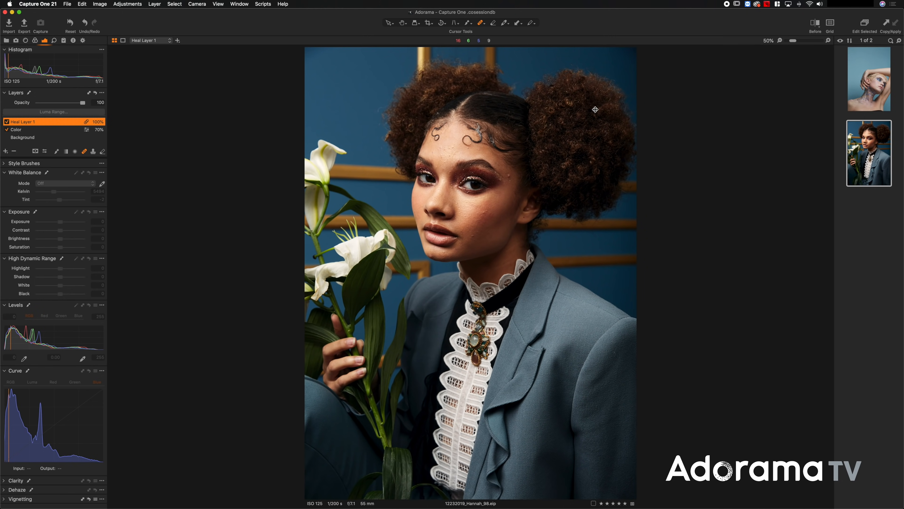
key(super+plus)
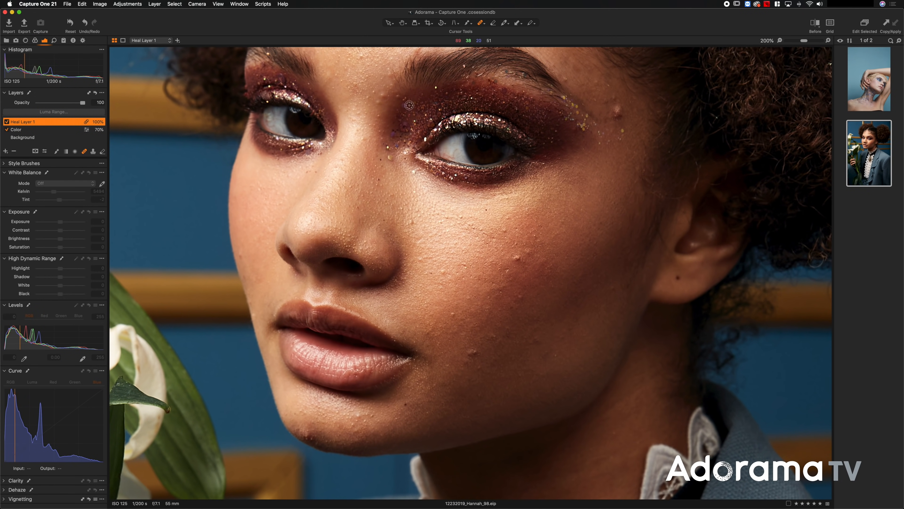
mouse_move(409, 105)
mouse_down()
mouse_move(410, 136)
mouse_move(410, 119)
mouse_up()
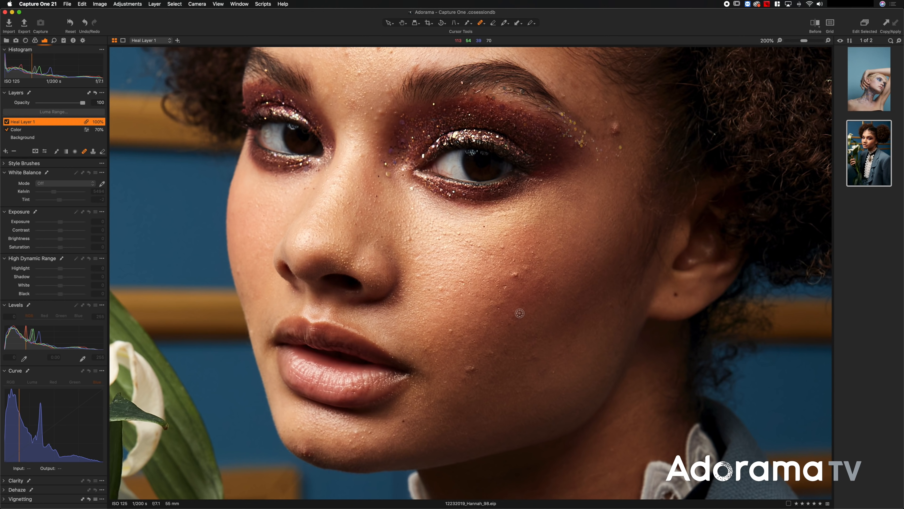
drag(517, 314, 560, 308)
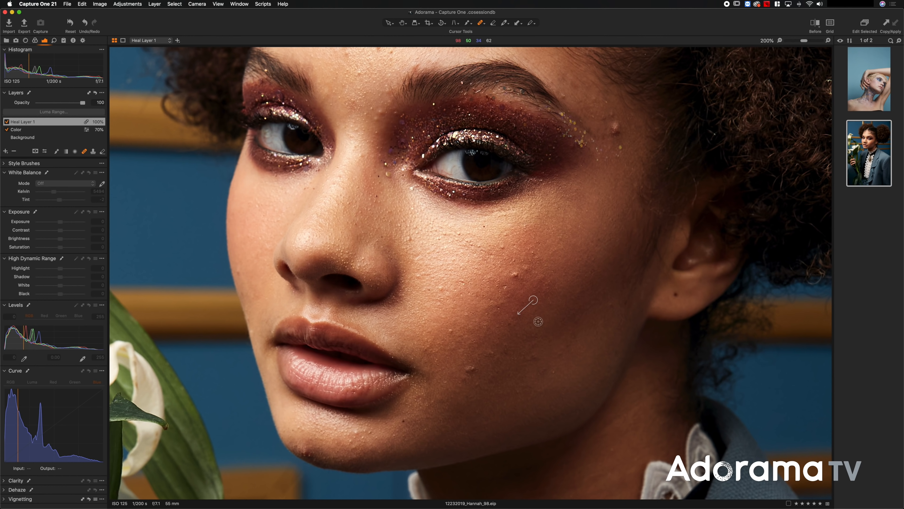
Step: Heal further blemishes on the cheek, jawline and chin, and compare the face with and without the heal layer
key(bracketright)
key(bracketright)
key(bracketright)
key(bracketleft)
key(bracketleft)
key(bracketleft)
click(470, 368)
drag(559, 354, 574, 333)
click(426, 429)
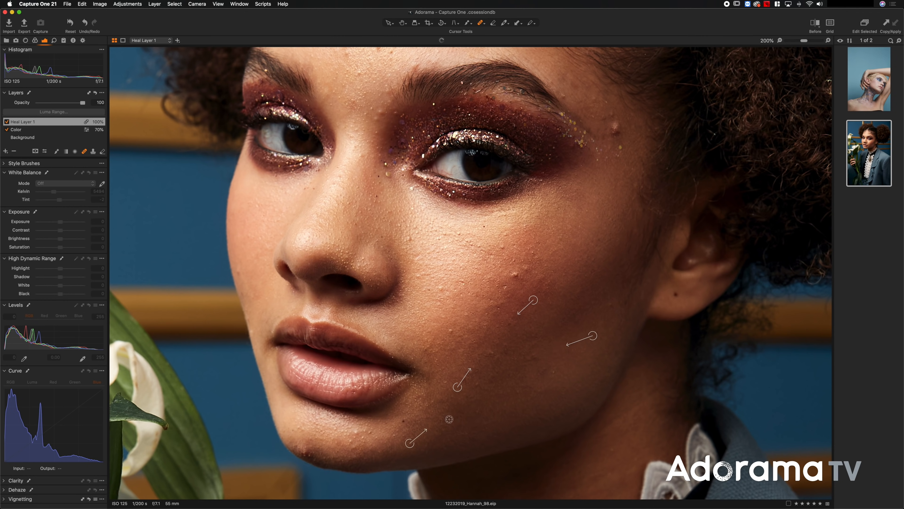
click(401, 422)
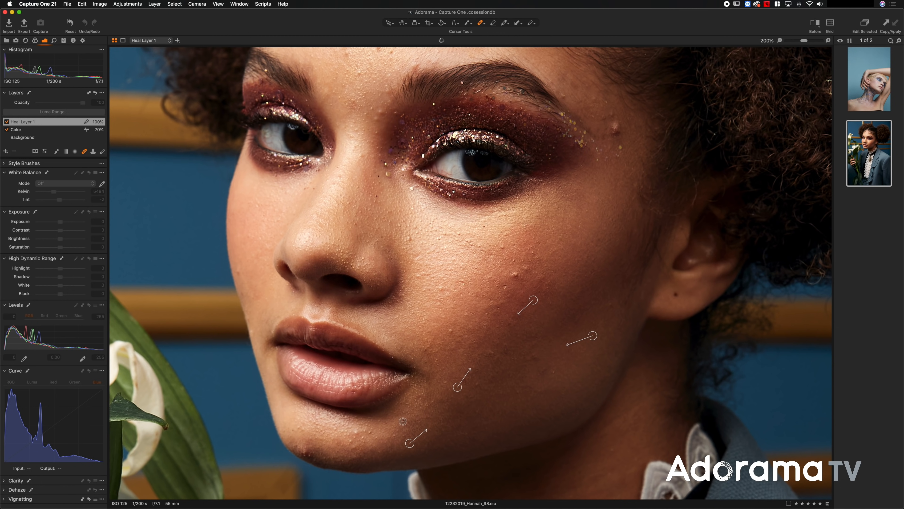
click(451, 330)
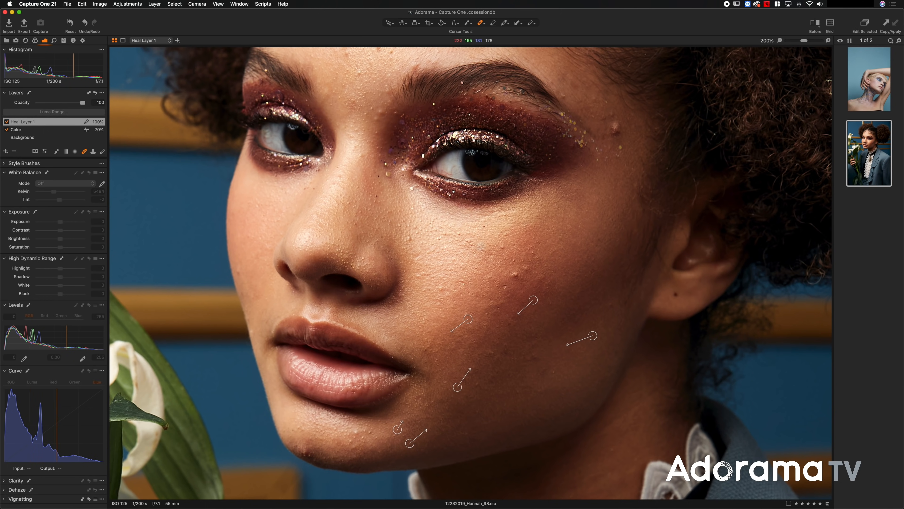
click(503, 248)
click(7, 122)
click(6, 122)
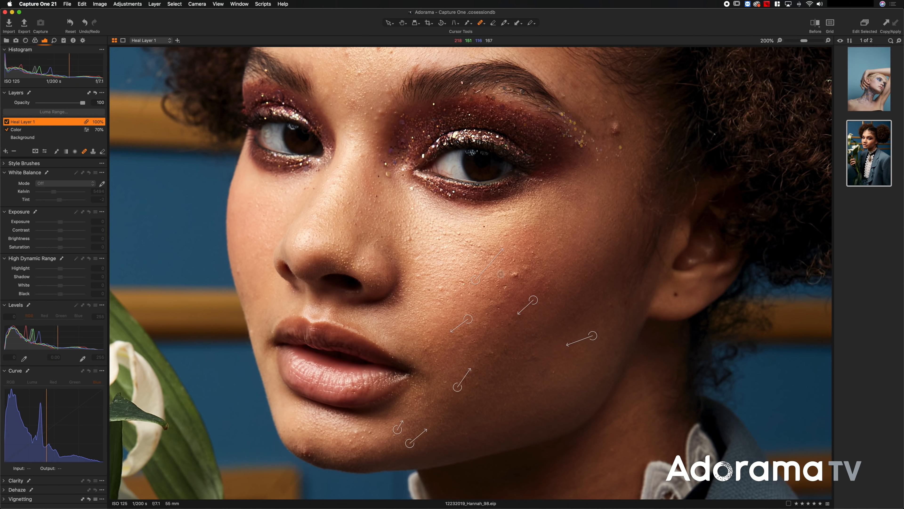
Step: Heal the bumps on the upper cheek below the eye and check the retouch by toggling the heal layer
click(516, 275)
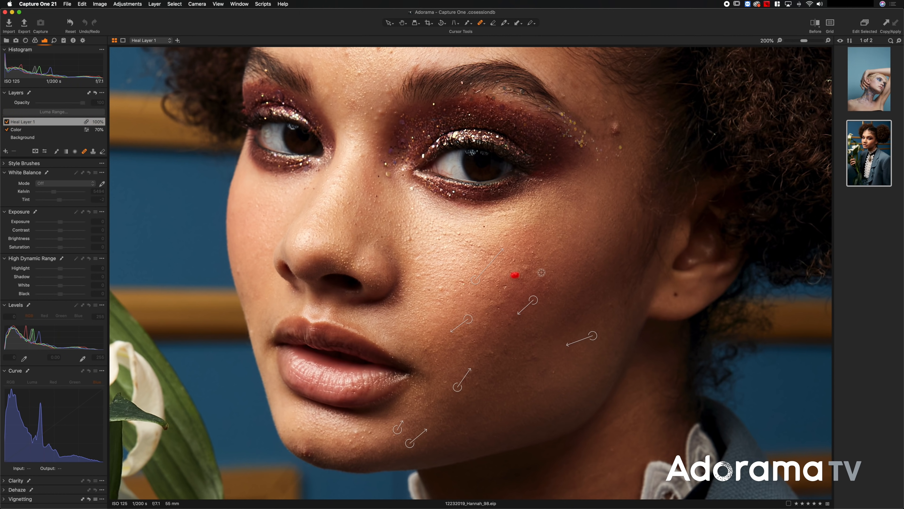
click(525, 267)
click(532, 252)
click(7, 122)
click(7, 122)
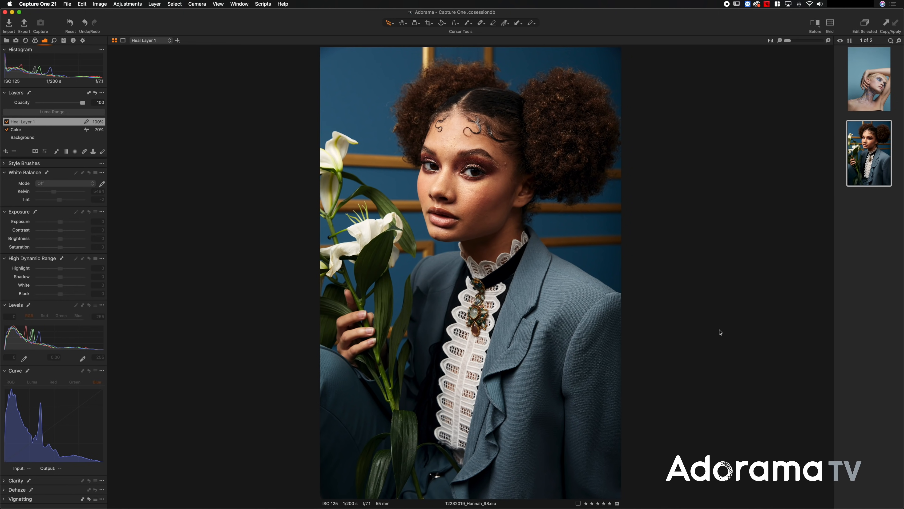
Step: Crop the portrait of the blonde model with blue eye makeup to about 11.9 × 17.8 in, trimming its edges
click(880, 78)
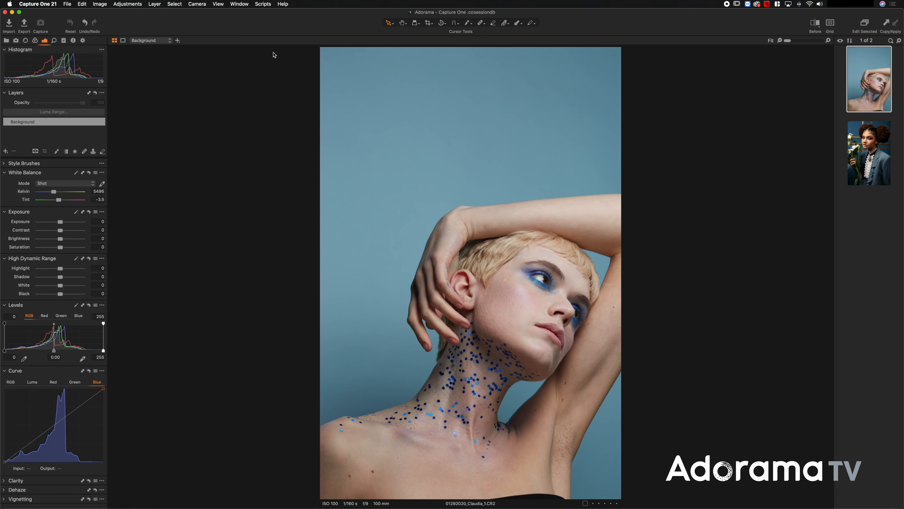
key(c)
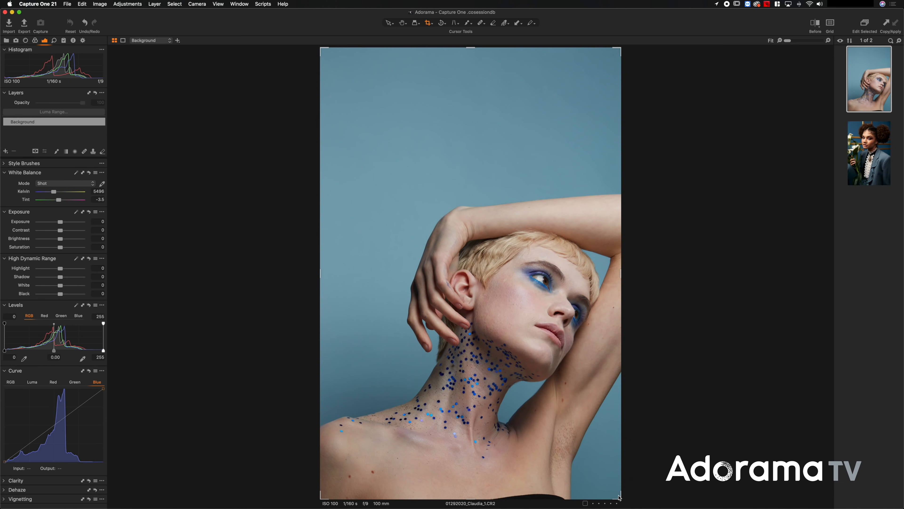
drag(622, 501, 612, 492)
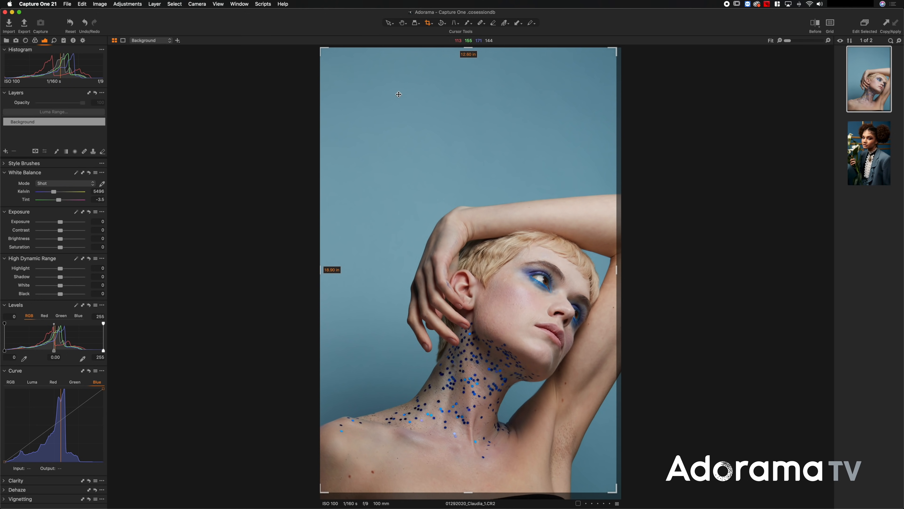
drag(320, 47, 360, 74)
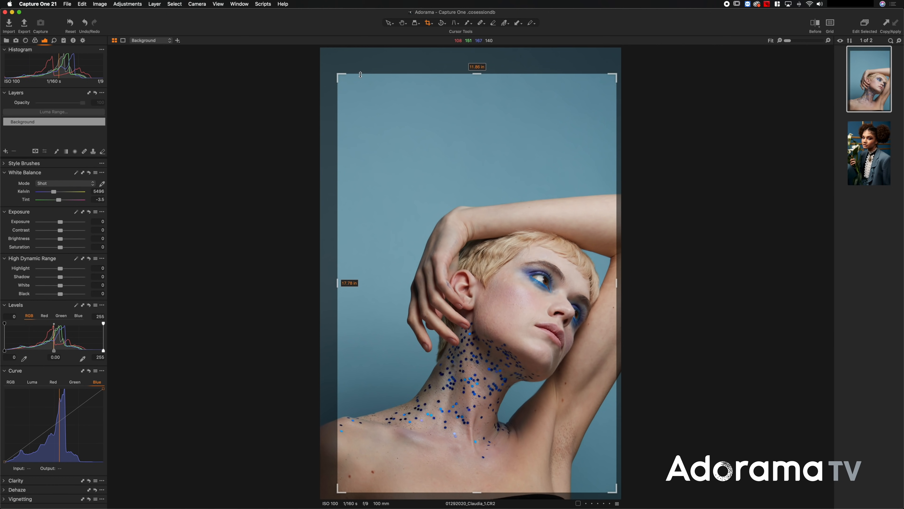
click(389, 23)
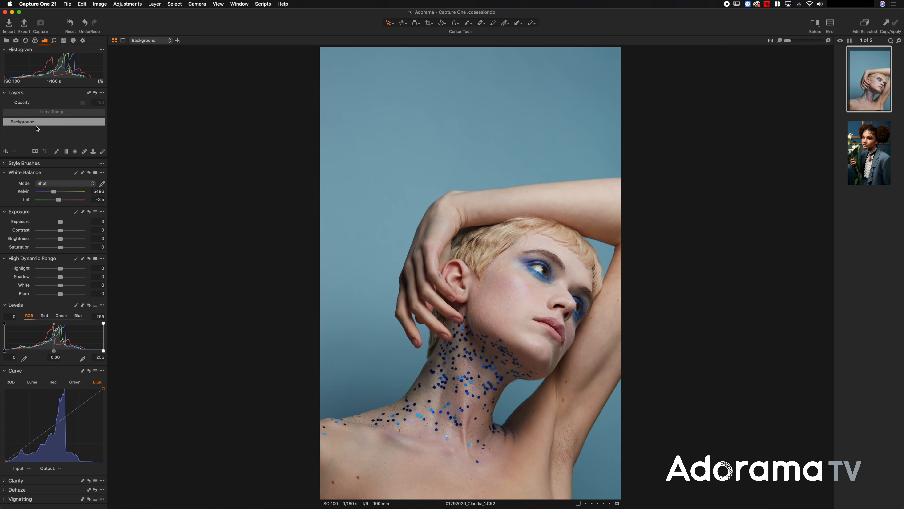
Step: Add a filled adjustment layer to the cropped portrait and name it Background Color
click(6, 152)
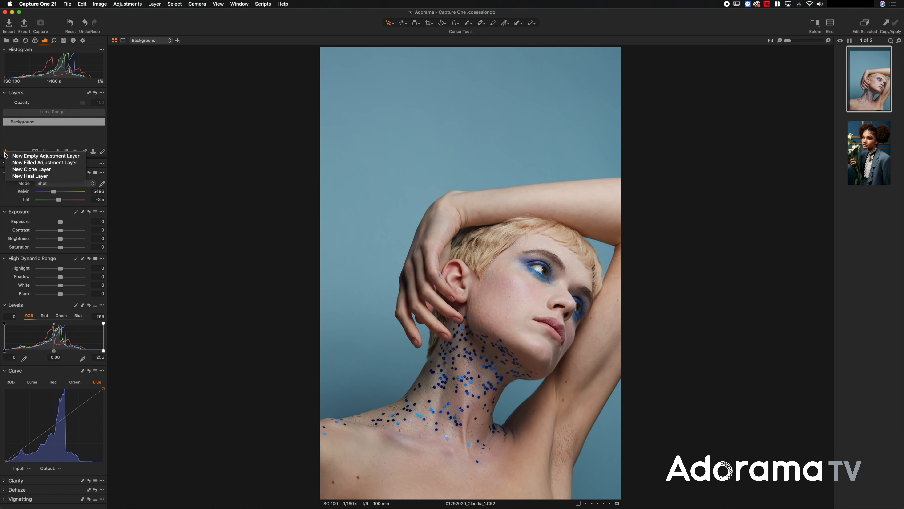
click(12, 164)
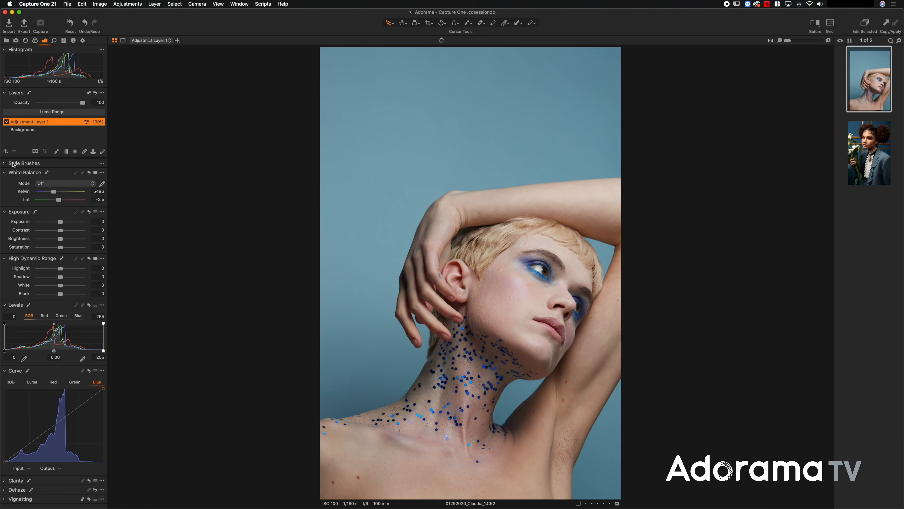
double_click(31, 121)
text(Background Color)
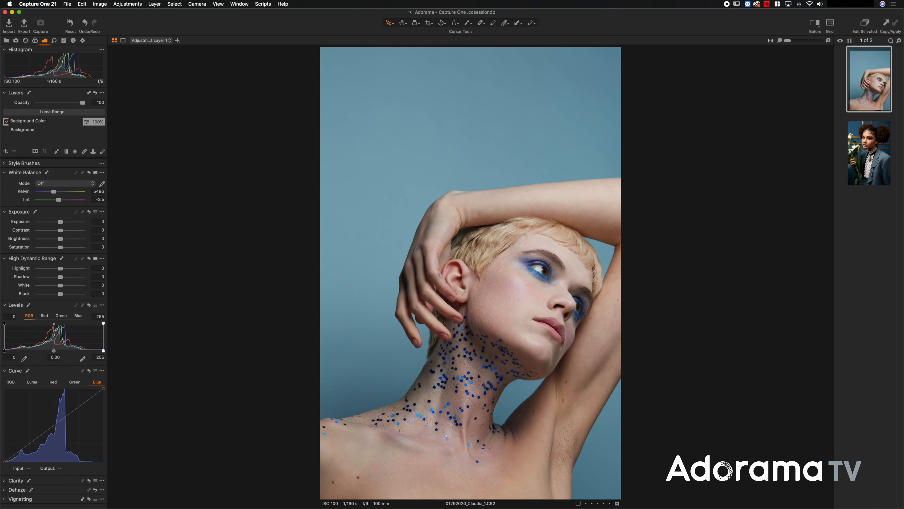
key(Return)
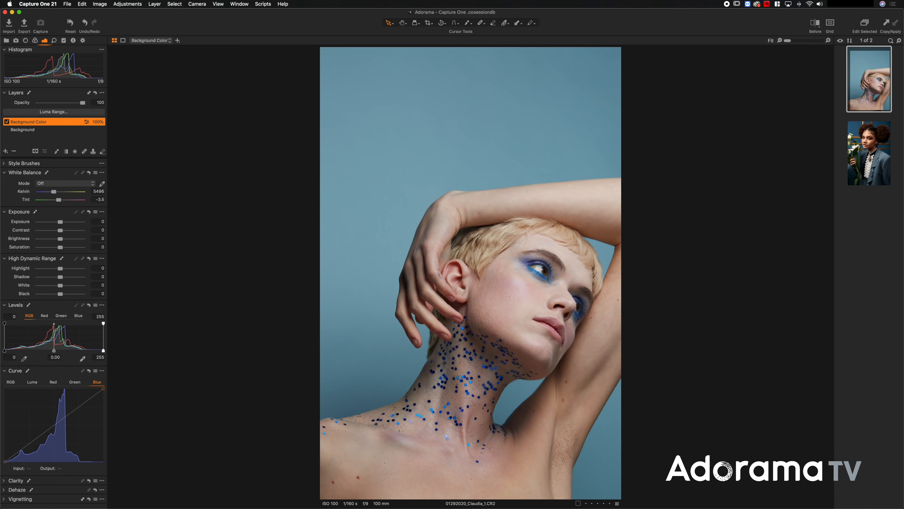
Step: Sample the blue backdrop as a color range in the Color Editor's Advanced mode on the Background Color layer
click(34, 42)
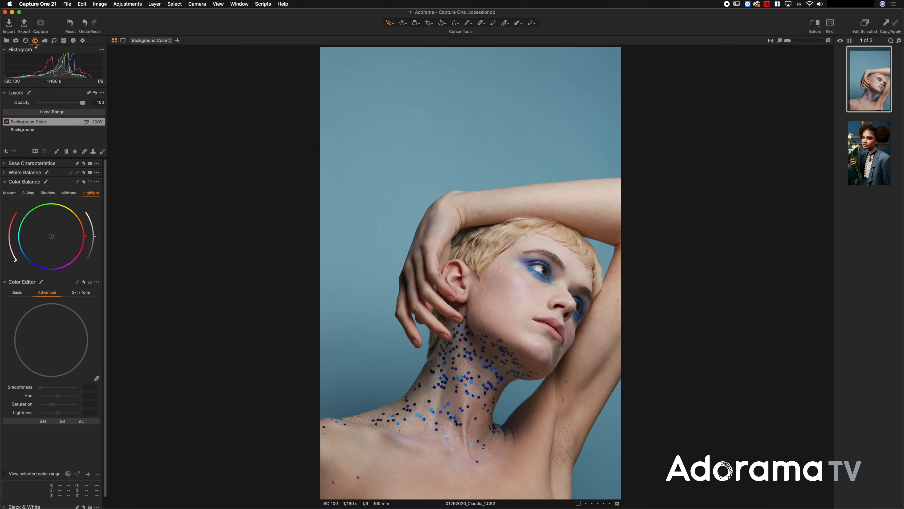
click(18, 294)
click(48, 298)
click(77, 296)
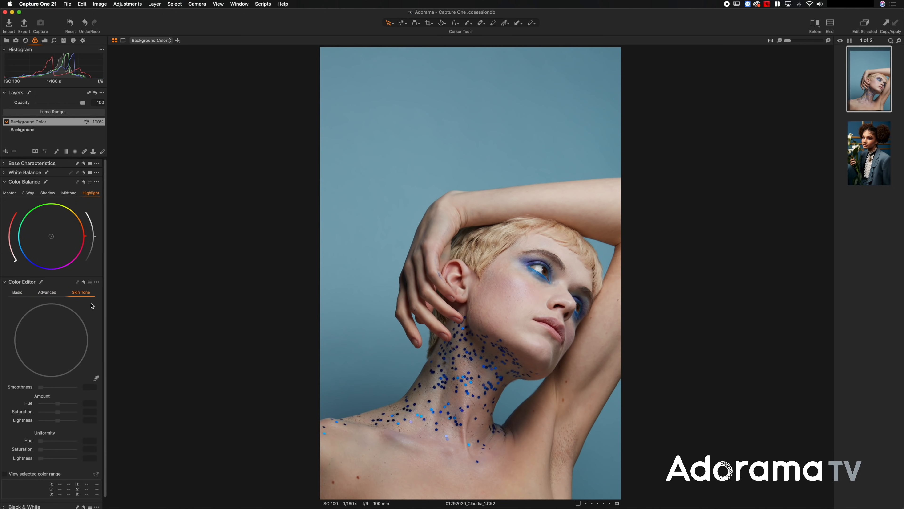
click(49, 292)
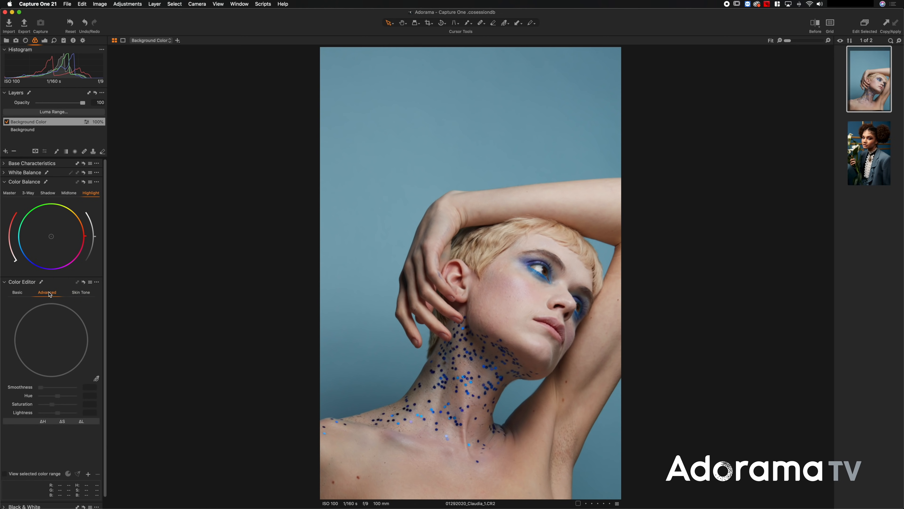
click(96, 379)
click(403, 104)
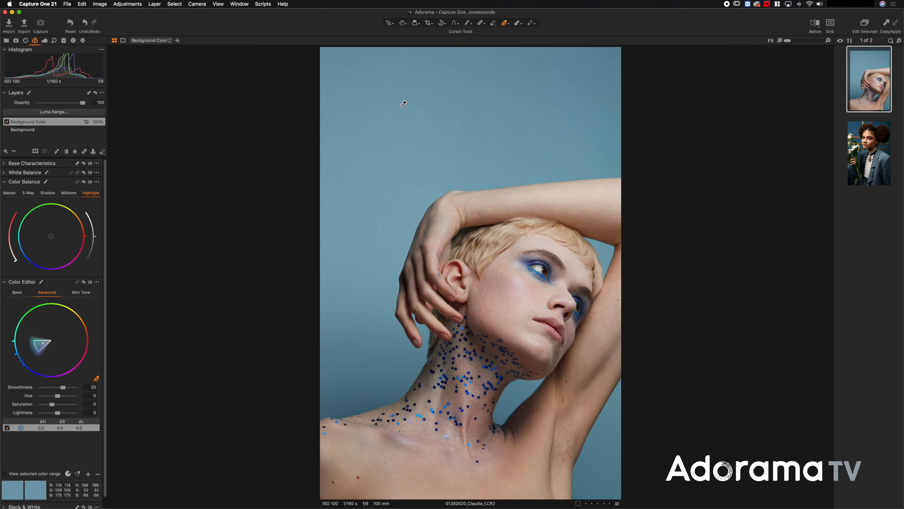
key(super+equal)
key(super+equal)
key(super+equal)
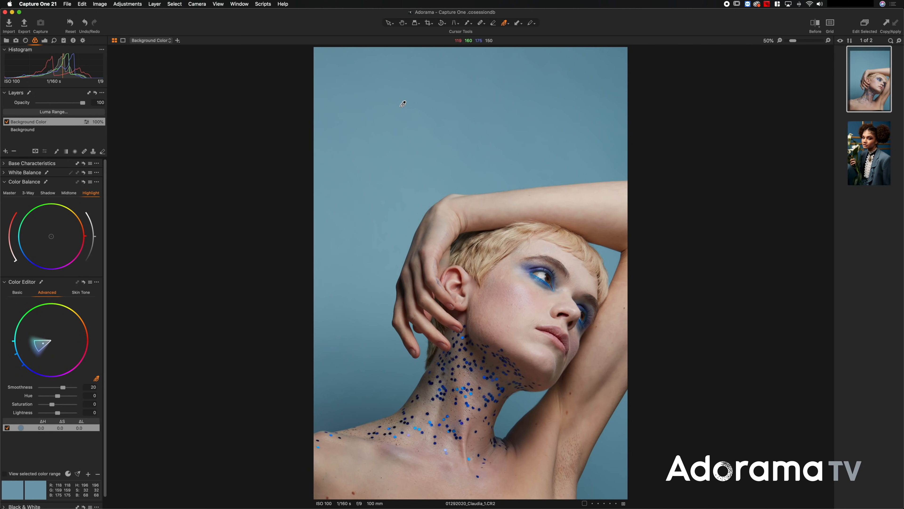
key(super+0)
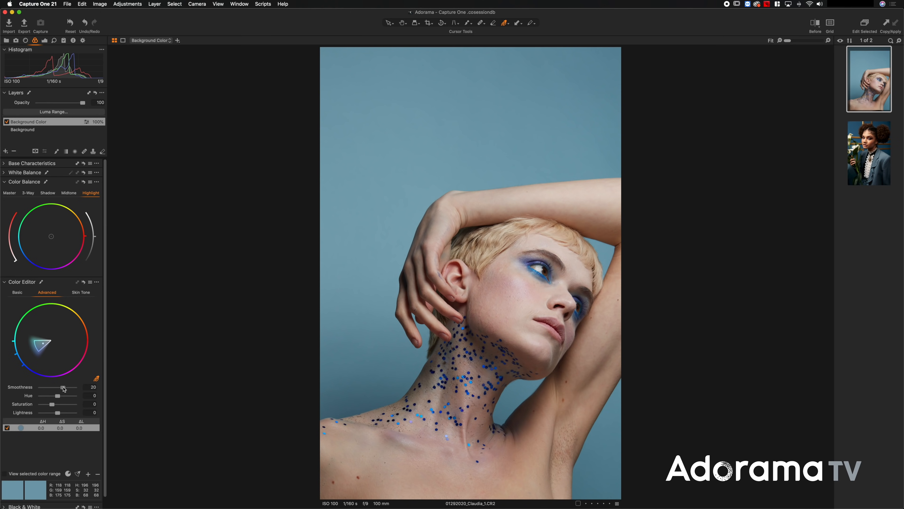
Step: Try low and high smoothness values on the sampled blue color range, ending at 15.5
drag(63, 387, 23, 388)
drag(42, 389, 102, 386)
mouse_move(76, 388)
mouse_down()
mouse_move(51, 389)
mouse_move(59, 389)
mouse_up()
Step: Shift the sampled blue range towards teal with a hue of -30 and a saturation of 63.5
drag(59, 398, 10, 398)
drag(10, 398, 186, 401)
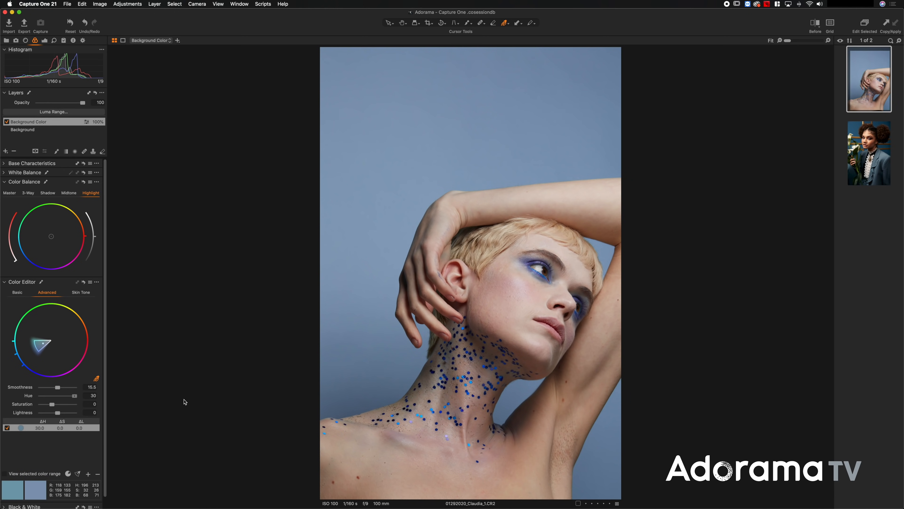
drag(184, 401, 5, 403)
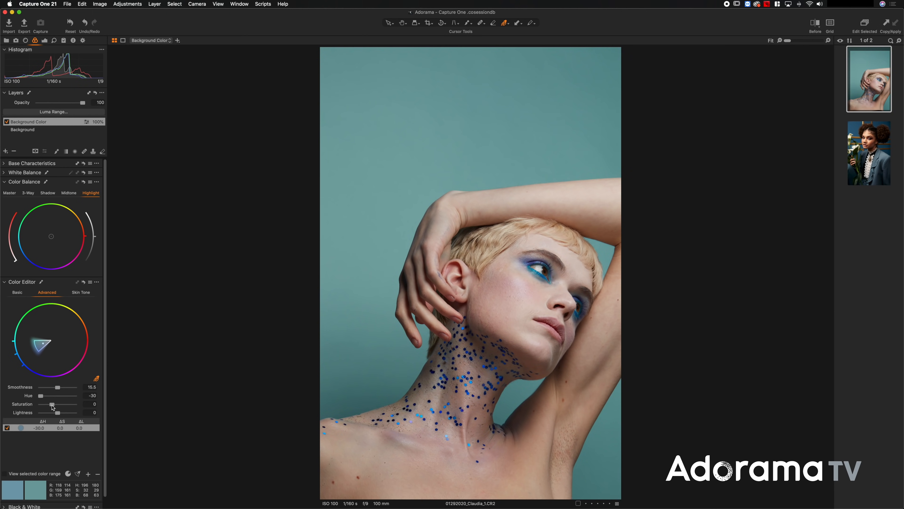
drag(52, 407, 60, 406)
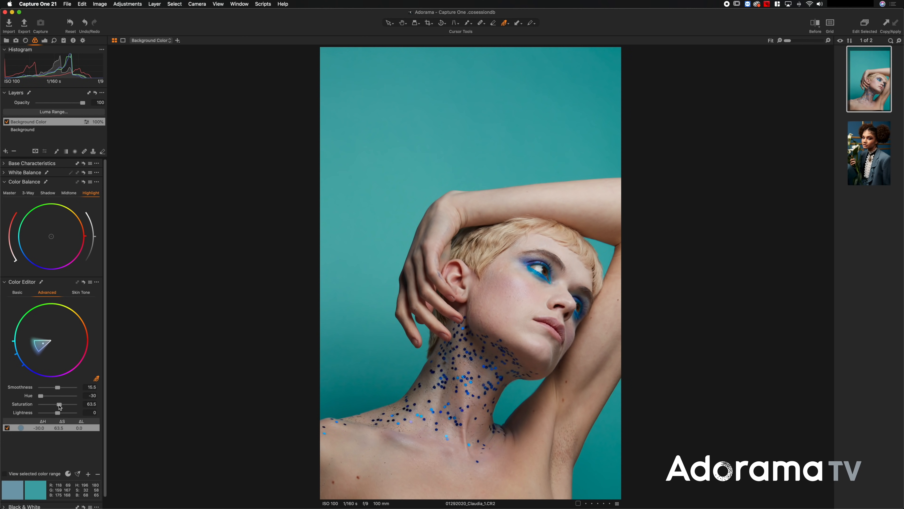
Step: Reduce the smoothness of the sampled color range to 1
scroll(60, 406, down, 1)
scroll(60, 407, up, 1)
scroll(60, 406, down, 1)
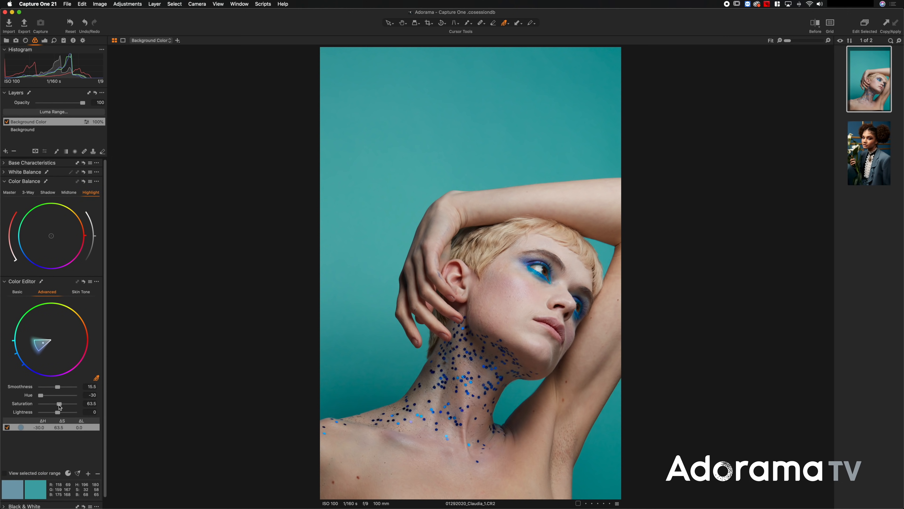
scroll(59, 407, down, 1)
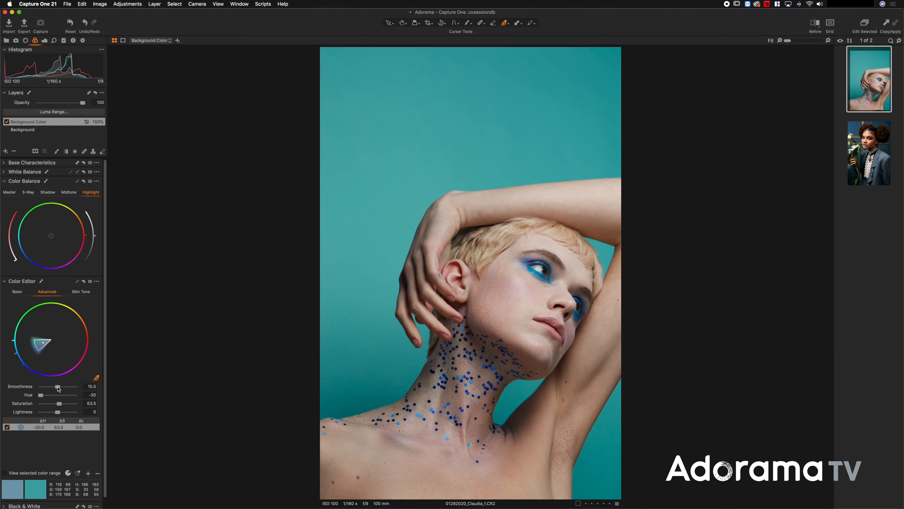
drag(58, 388, 1, 388)
Step: Erase the Background Color mask over the blue eye makeup on both eyes and compare the layer off and on
key(v)
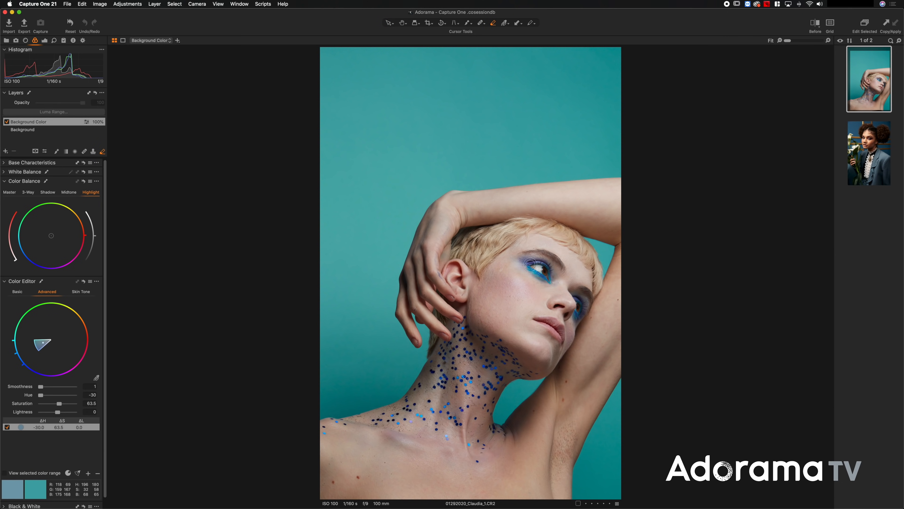
mouse_move(532, 269)
mouse_down()
mouse_move(521, 259)
mouse_move(547, 282)
mouse_move(528, 262)
mouse_move(548, 274)
mouse_move(543, 282)
mouse_move(573, 309)
mouse_up()
mouse_move(542, 277)
mouse_down()
mouse_move(533, 278)
mouse_move(532, 263)
mouse_up()
click(6, 122)
click(7, 122)
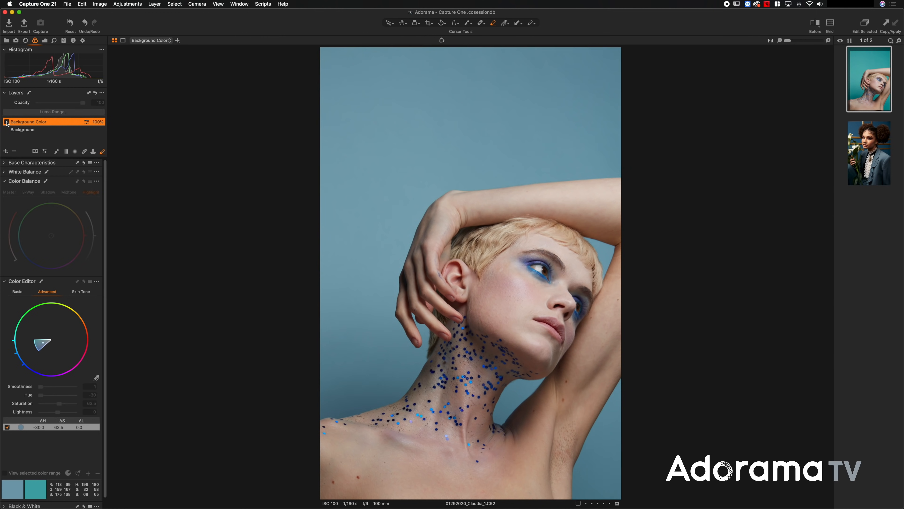
click(7, 122)
click(6, 122)
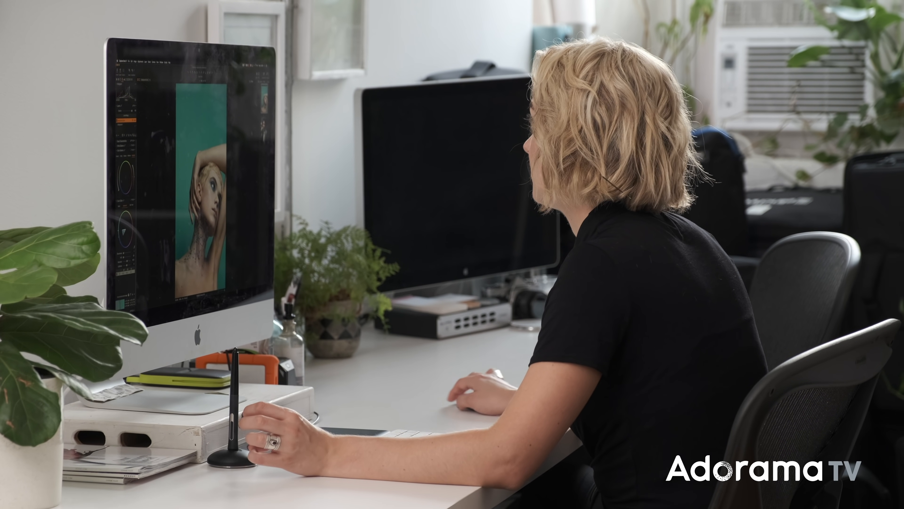
Step: In the portrait of the model holding lilies, lower the Color layer's opacity and compare the layer off and on
key(Down)
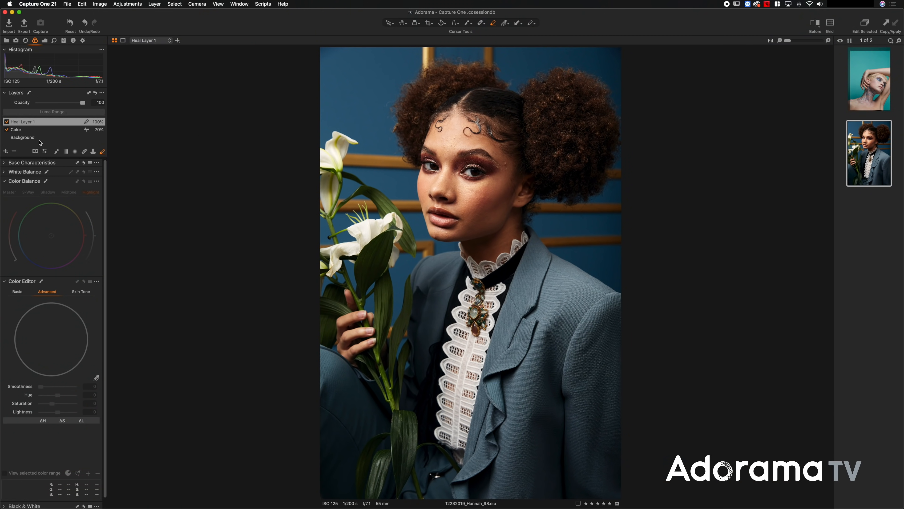
click(18, 129)
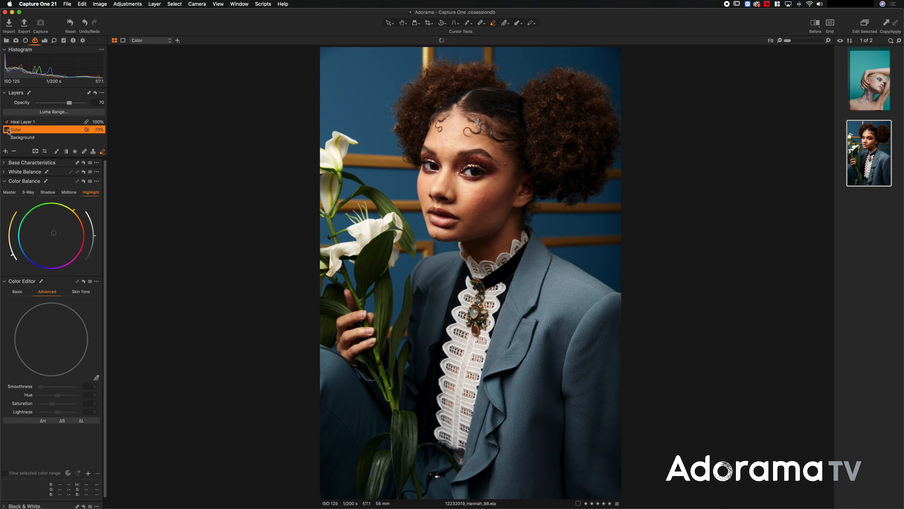
click(7, 130)
click(7, 129)
drag(69, 103, 52, 104)
click(7, 130)
click(7, 130)
Step: Compare the two edited portraits by switching between them, ending on the blonde model's image
click(869, 82)
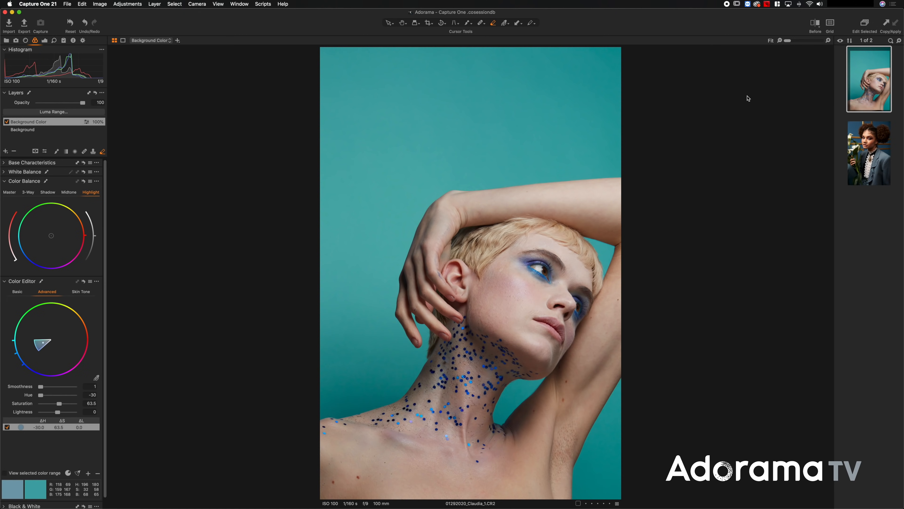
click(851, 150)
click(857, 87)
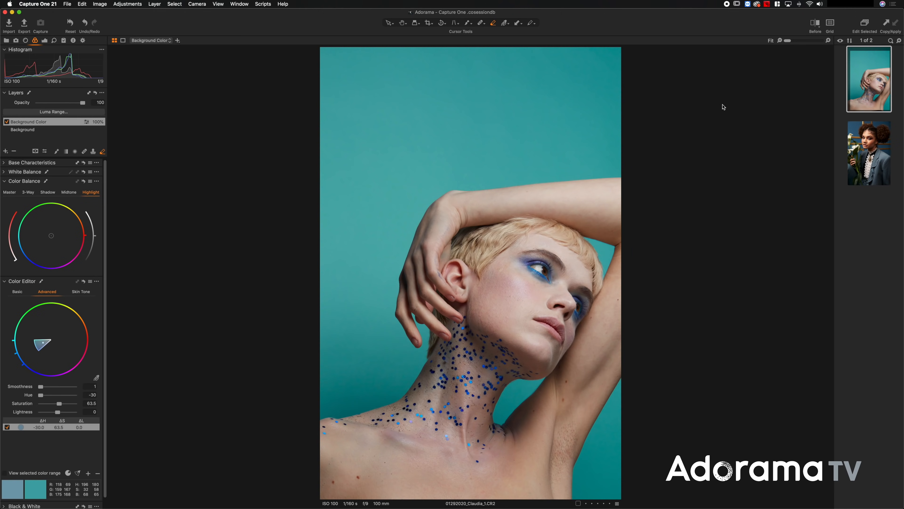